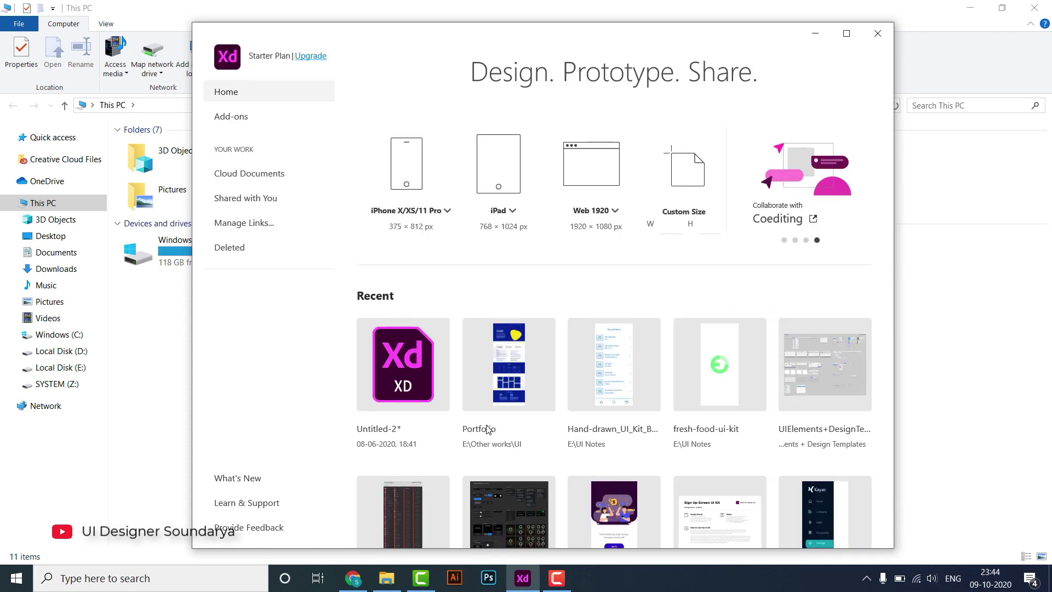
- Maximize the Adobe XD start window so it fills the display
left_click(846, 34)
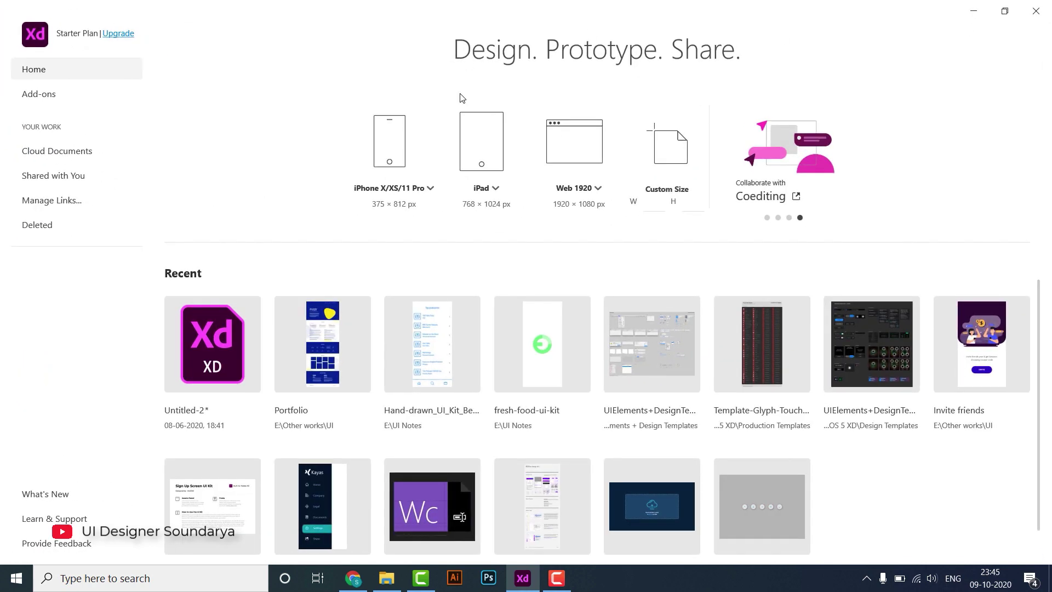
- Create a new iPhone X/XS/11 Pro document and pick the Rectangle tool
left_click(382, 152)
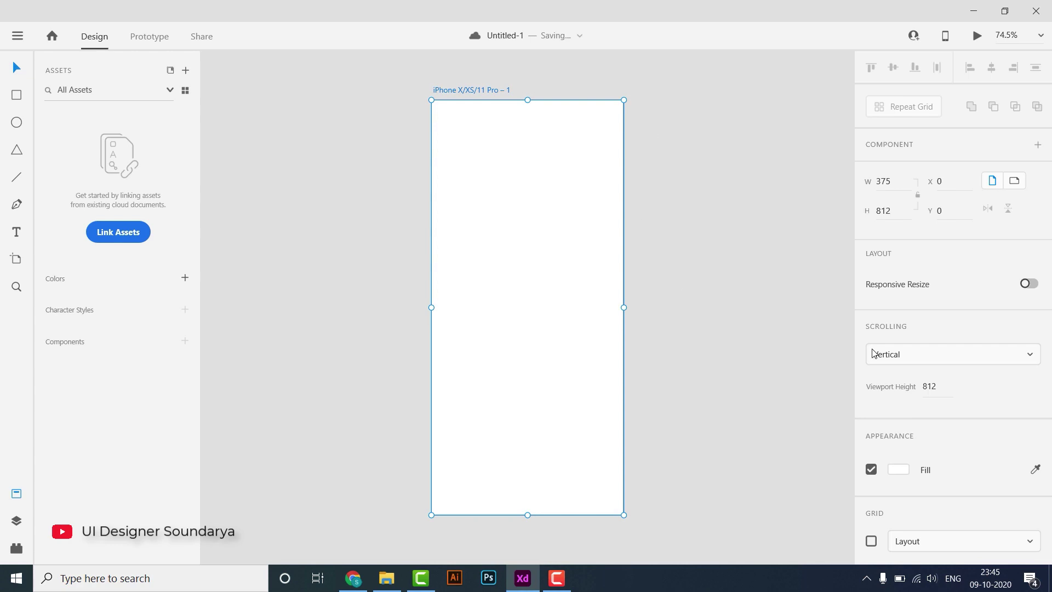
left_click(680, 202)
left_click(491, 92)
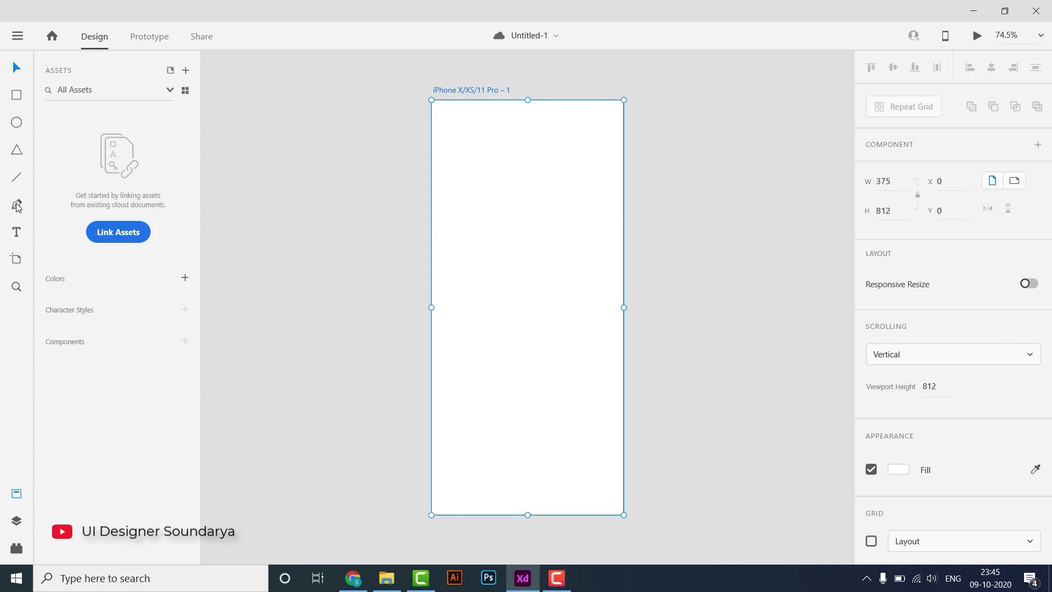
left_click(20, 100)
- Draw a 228×65 rectangle with corner radius 22, light sky-blue #77E4FF fill and no border
mouse_move(472, 247)
left_mouse_down()
mouse_move(553, 283)
mouse_move(588, 281)
left_mouse_up()
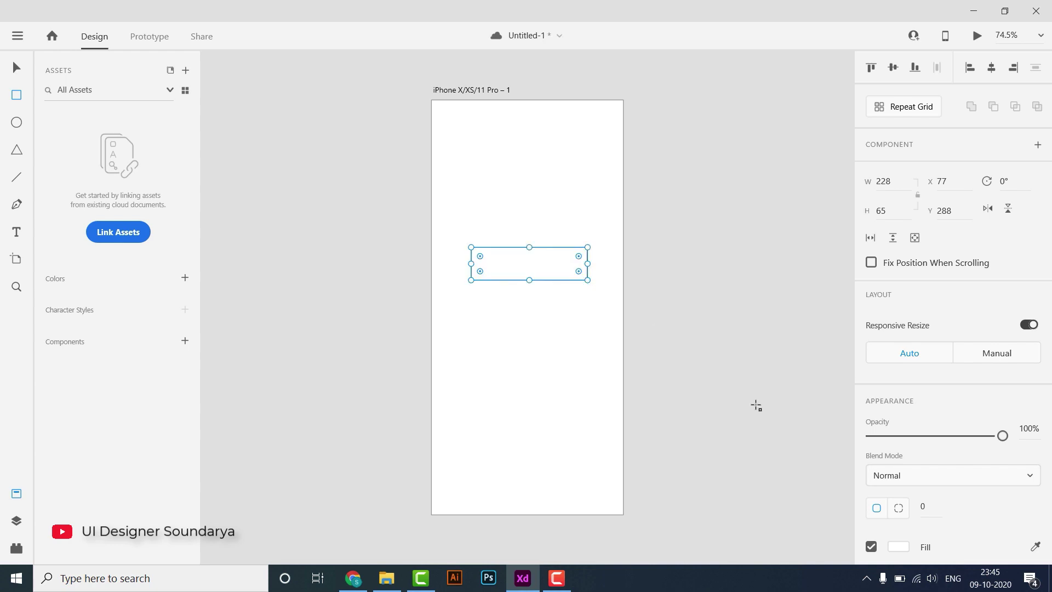
mouse_move(946, 487)
type("22")
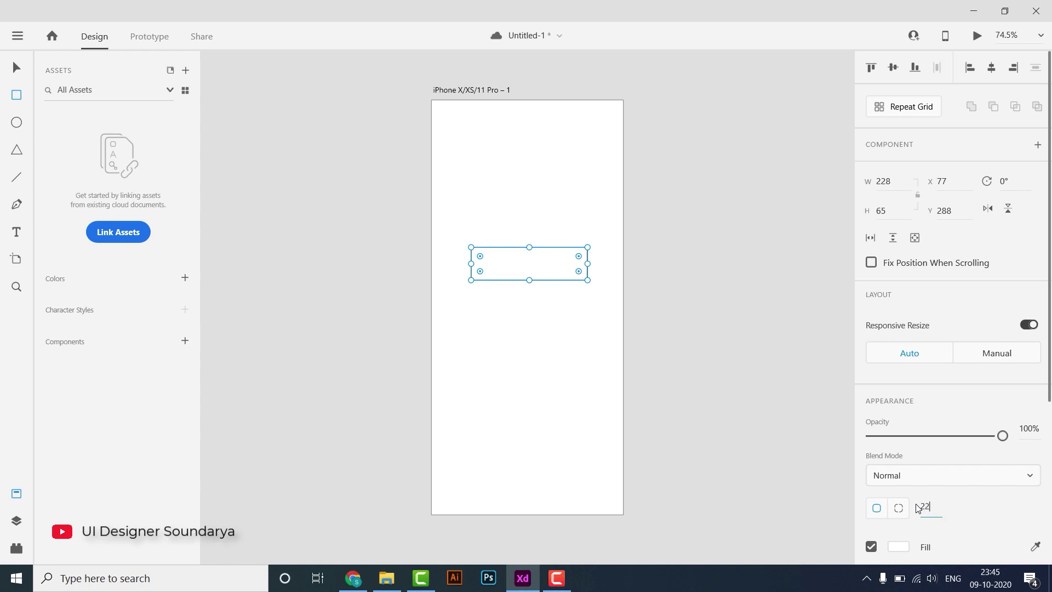
key("Return")
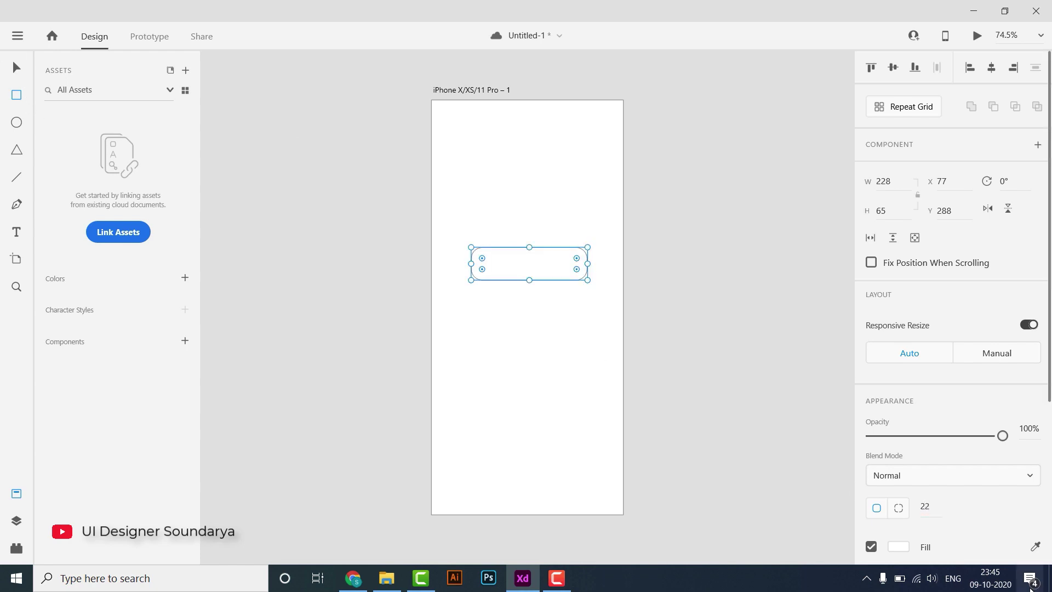
left_click(904, 551)
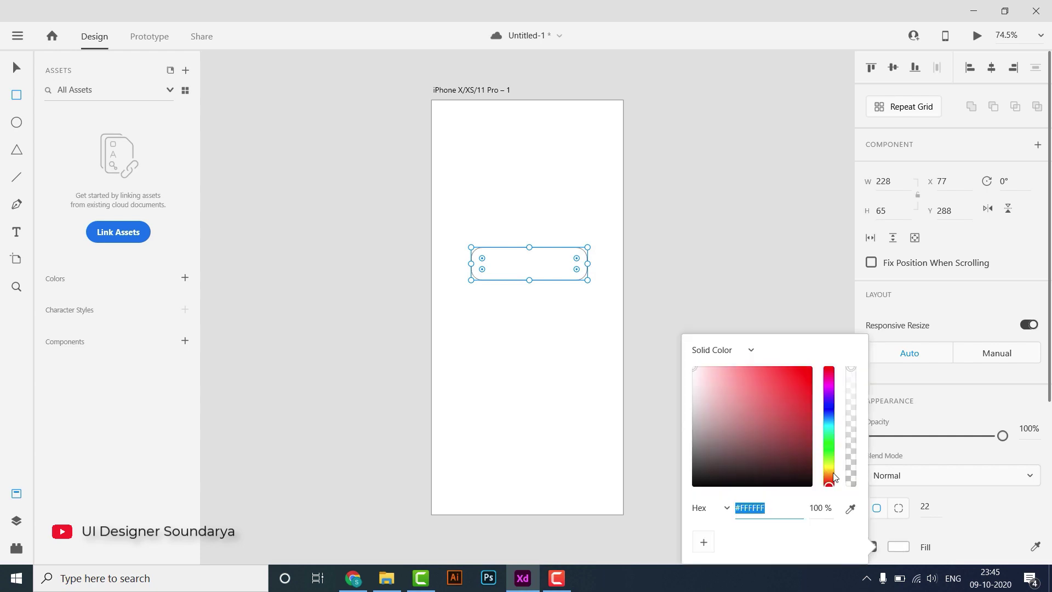
left_click(830, 424)
left_click(798, 386)
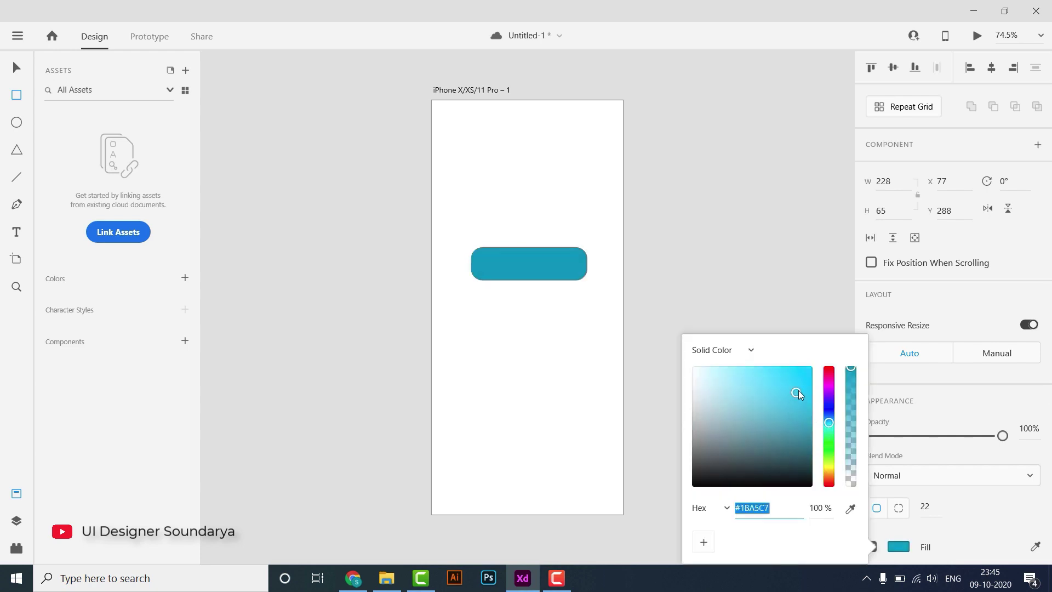
left_click_drag(800, 386, 756, 367)
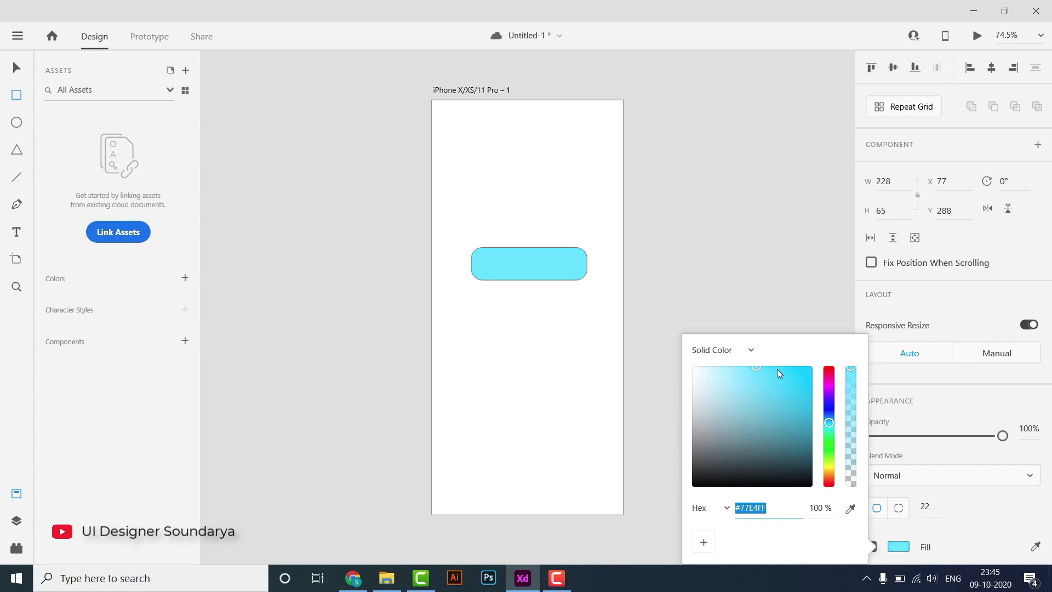
left_click(16, 69)
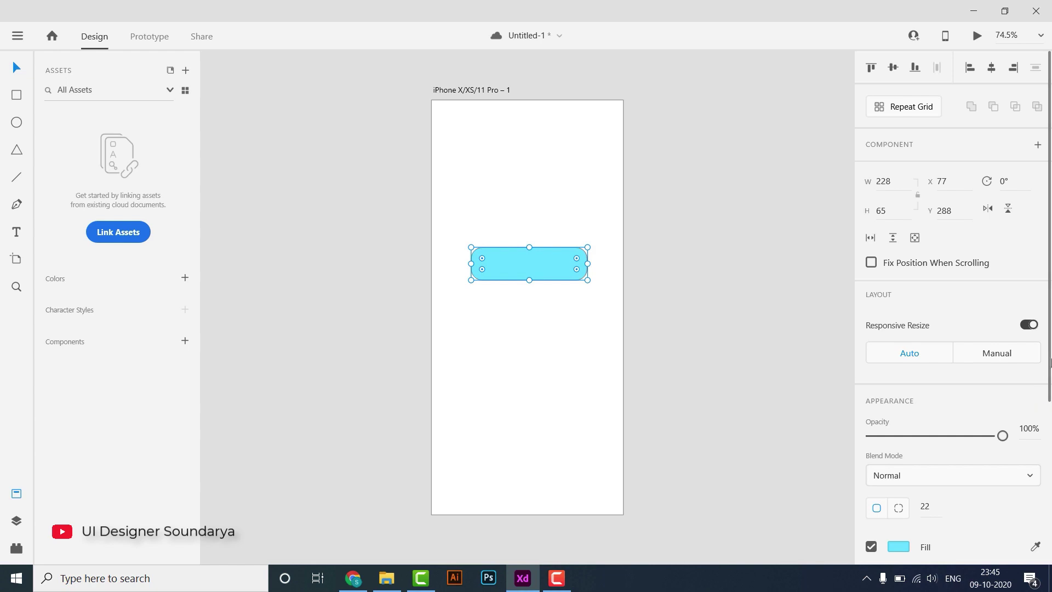
left_click_drag(1042, 390, 1049, 448)
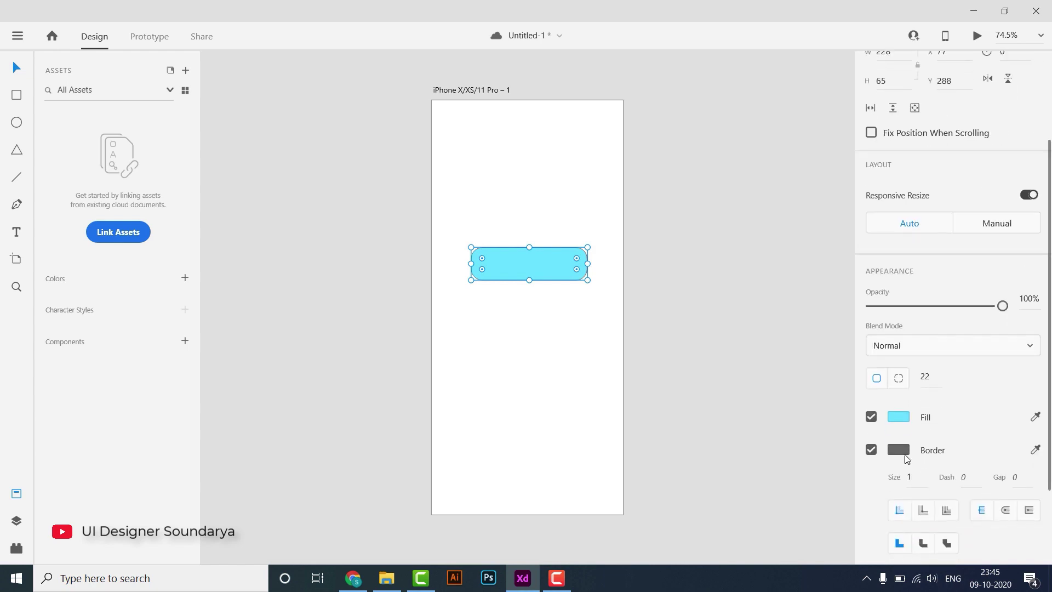
left_click(871, 449)
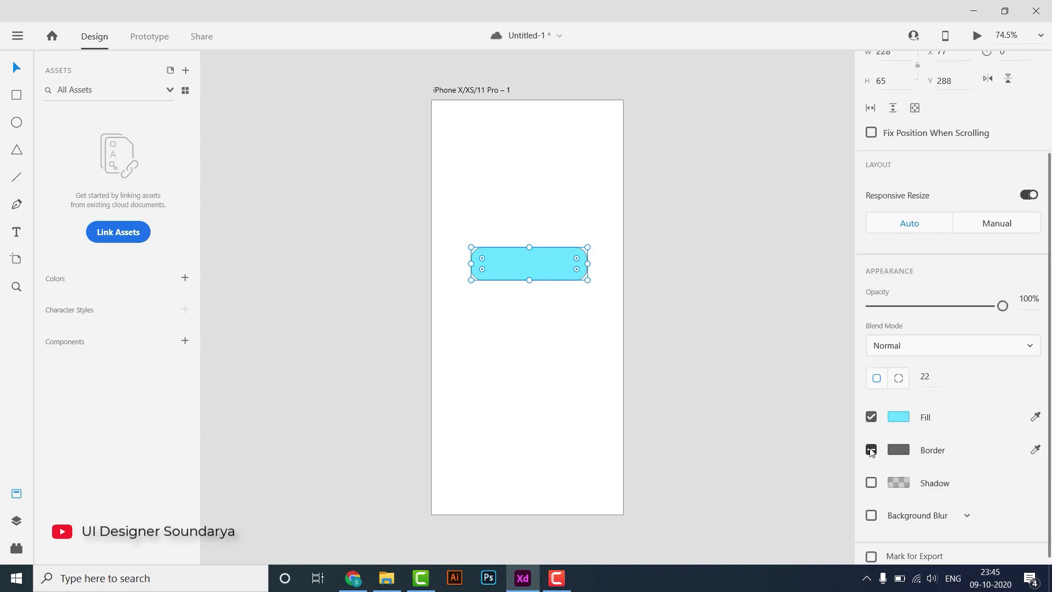
- Add a 'Hover Effect' text label on the sky-blue button
left_click(725, 339)
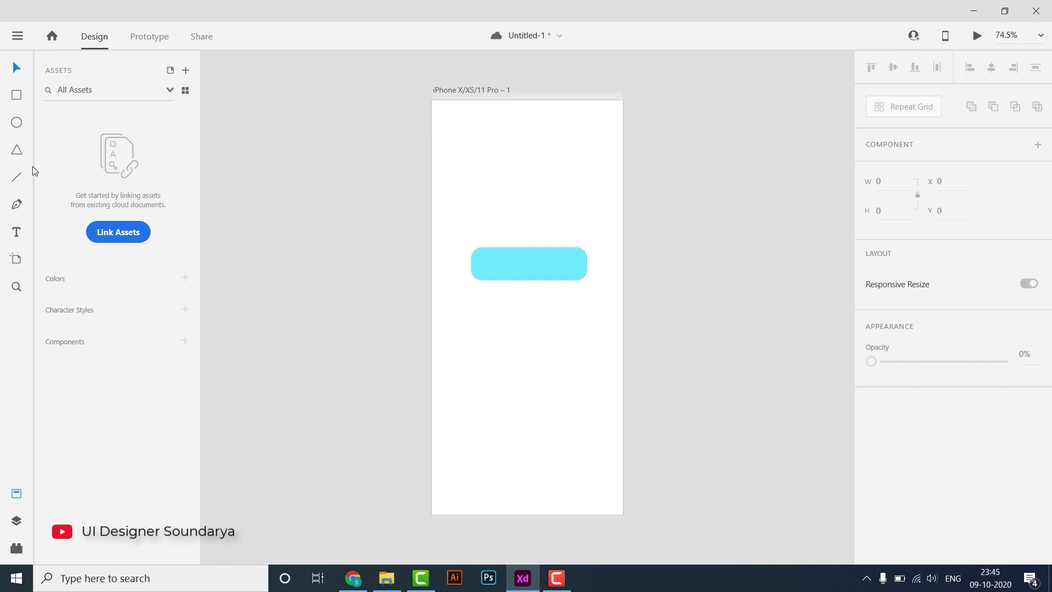
left_click(17, 234)
left_click(508, 253)
type("Hover E")
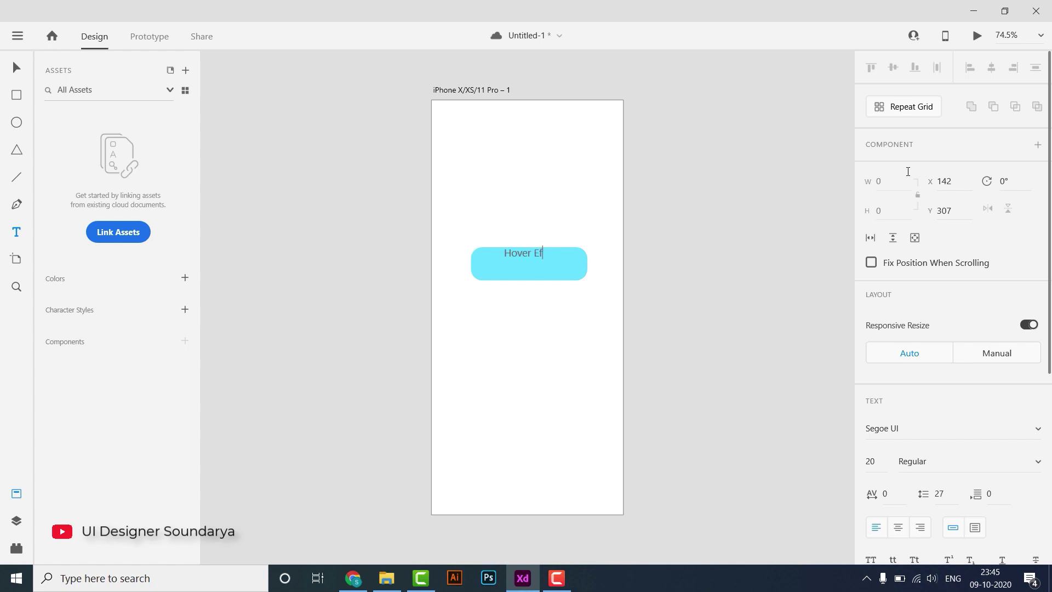
type("fect")
left_click(17, 68)
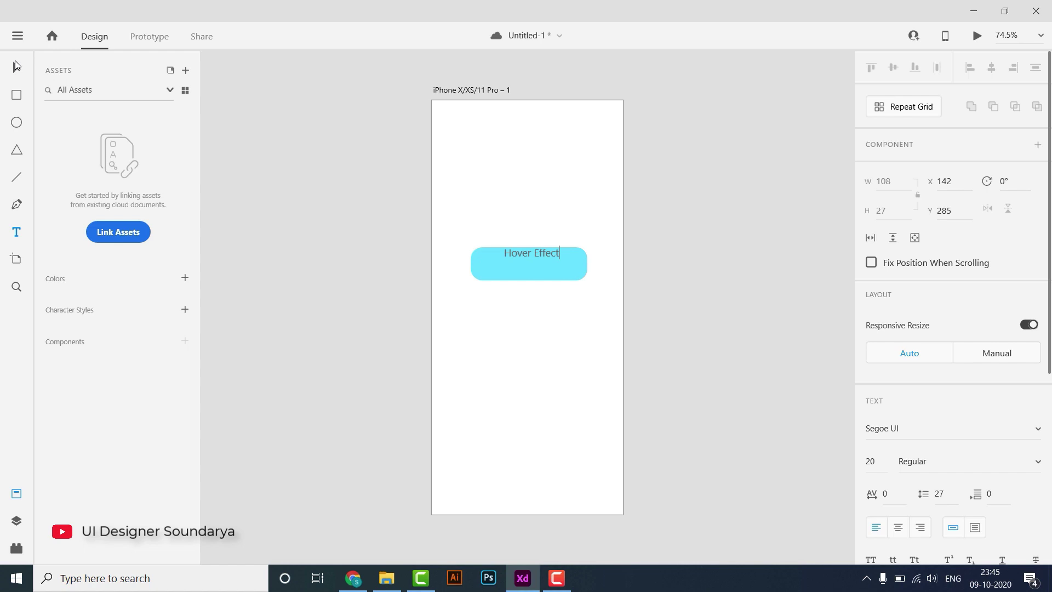
left_click(708, 281)
left_click(529, 255)
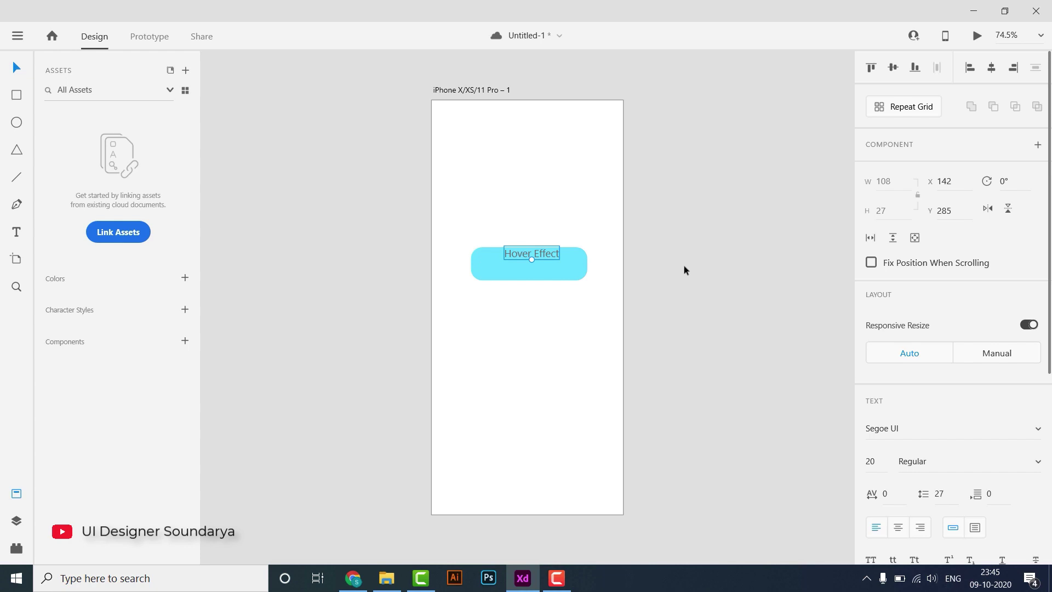
left_click(682, 271)
left_click(534, 256)
scroll(946, 329, "down", 5)
scroll(945, 328, "down", 3)
- Make the Hover Effect text white and move it toward the button's centre
left_click(899, 454)
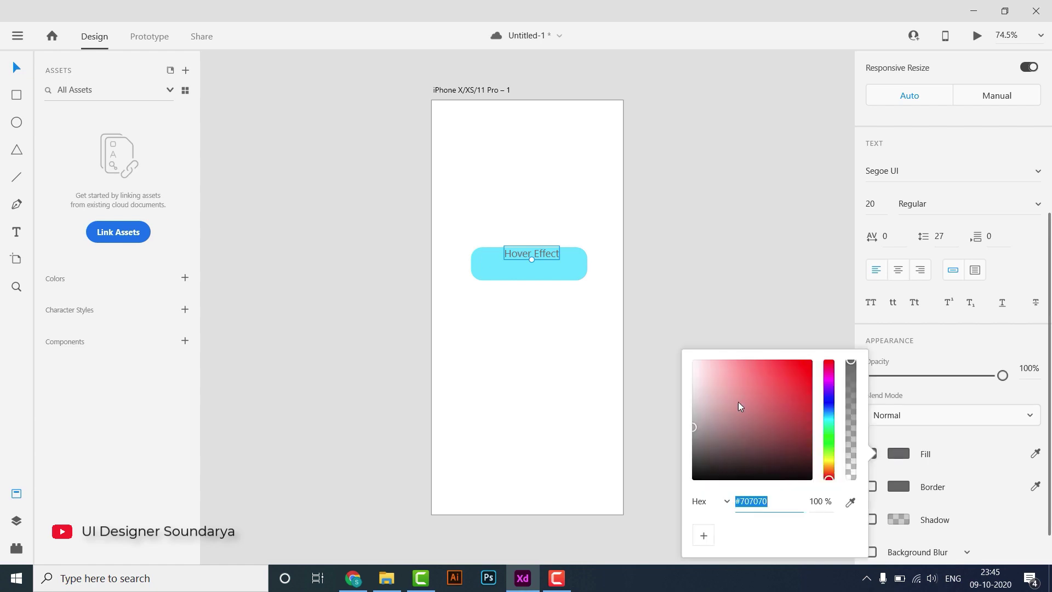
left_click(695, 362)
left_click(665, 334)
left_click(551, 255)
double_click(524, 263)
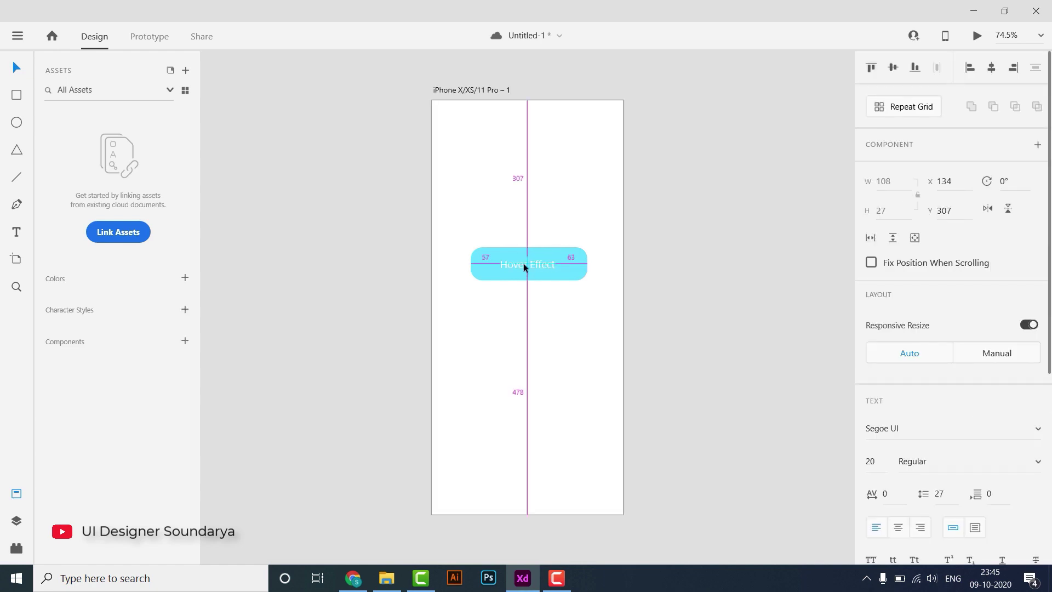
left_click(648, 270)
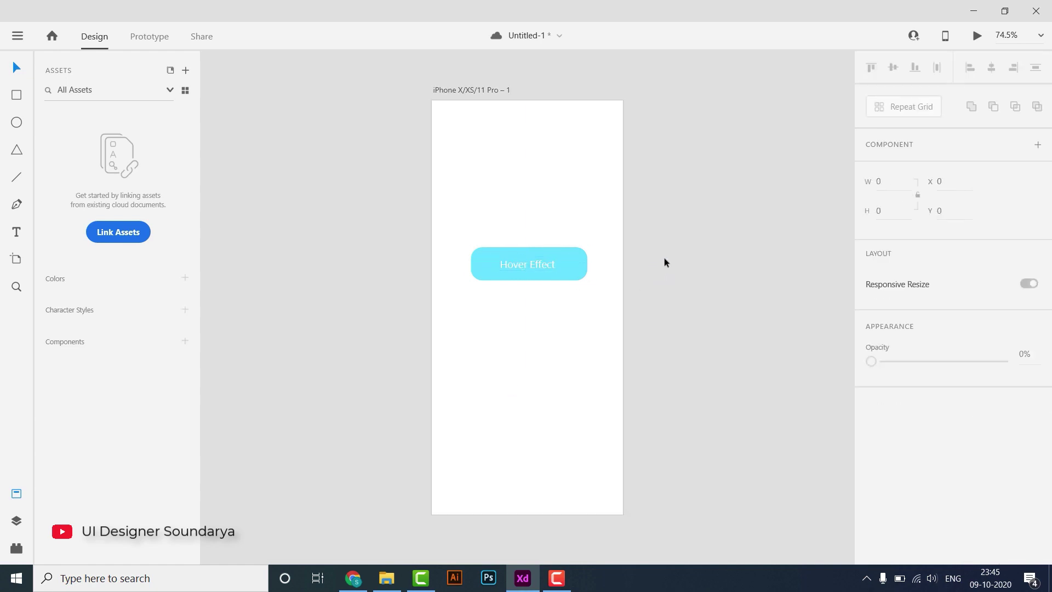
- Centre the Hover Effect text horizontally on the button and group them
left_click_drag(420, 210, 679, 306)
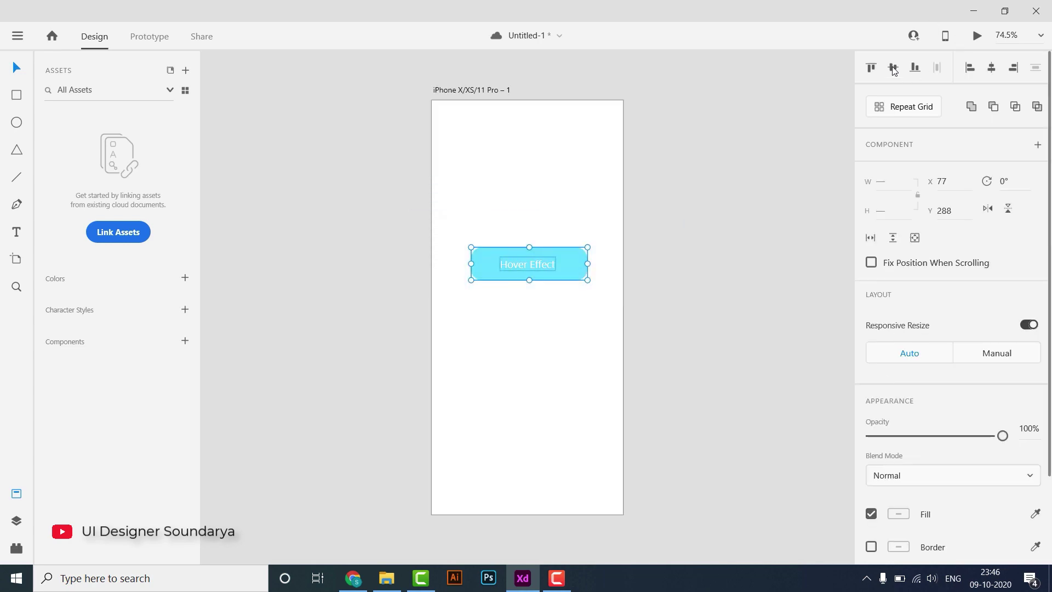
left_click(992, 67)
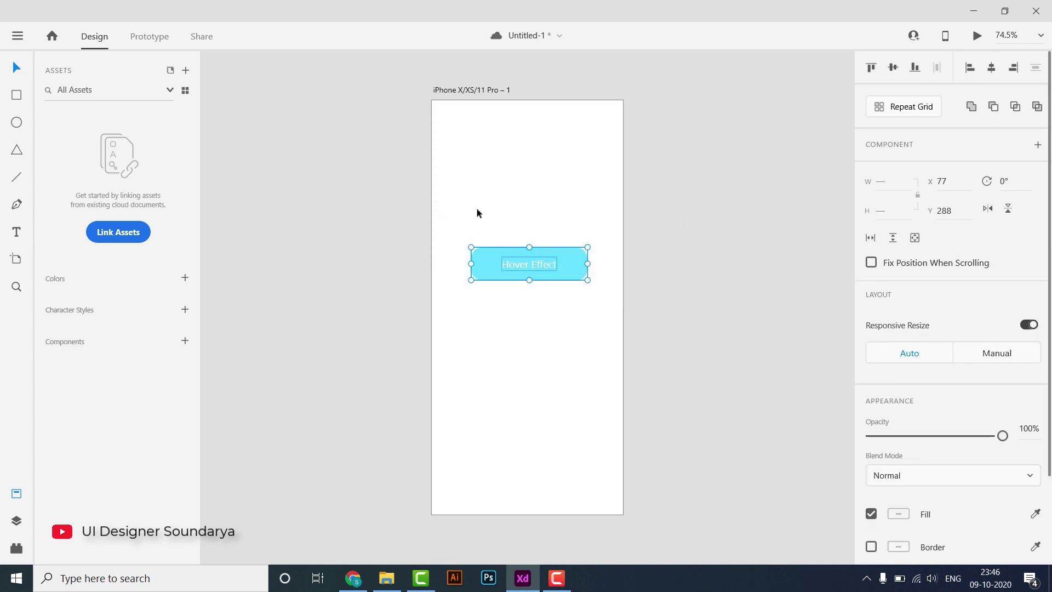
right_click(518, 264)
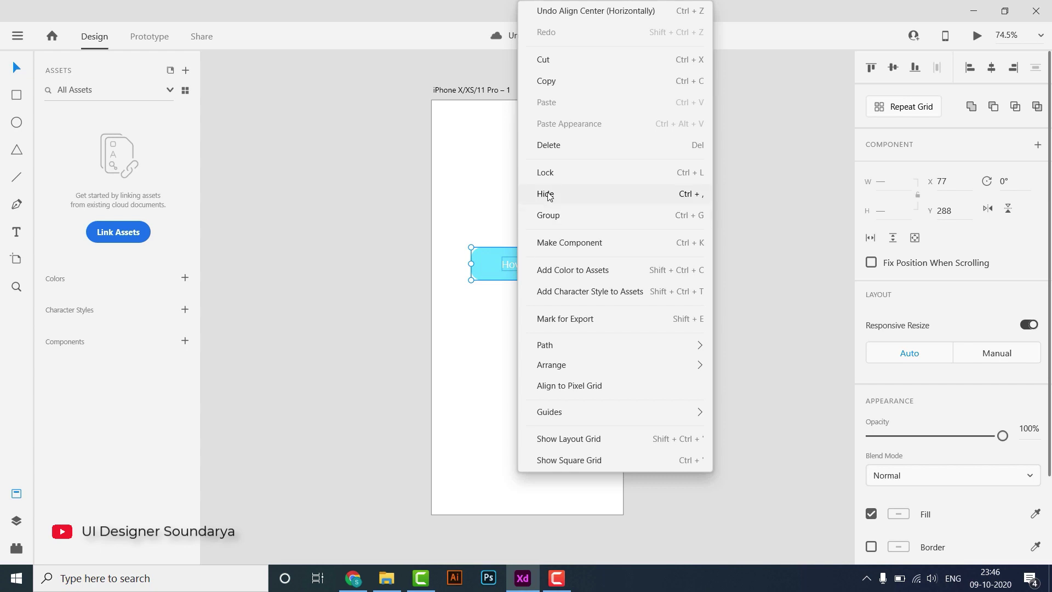
left_click(549, 215)
left_click(623, 309)
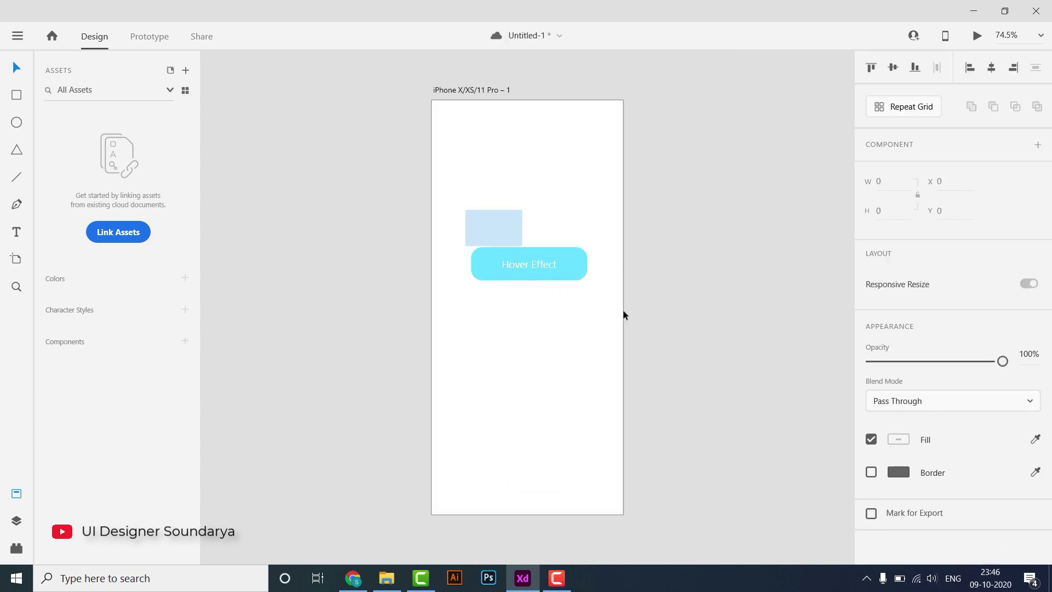
- Copy the grouped Hover Effect button and paste a duplicate onto the artboard
left_click_drag(493, 228, 622, 309)
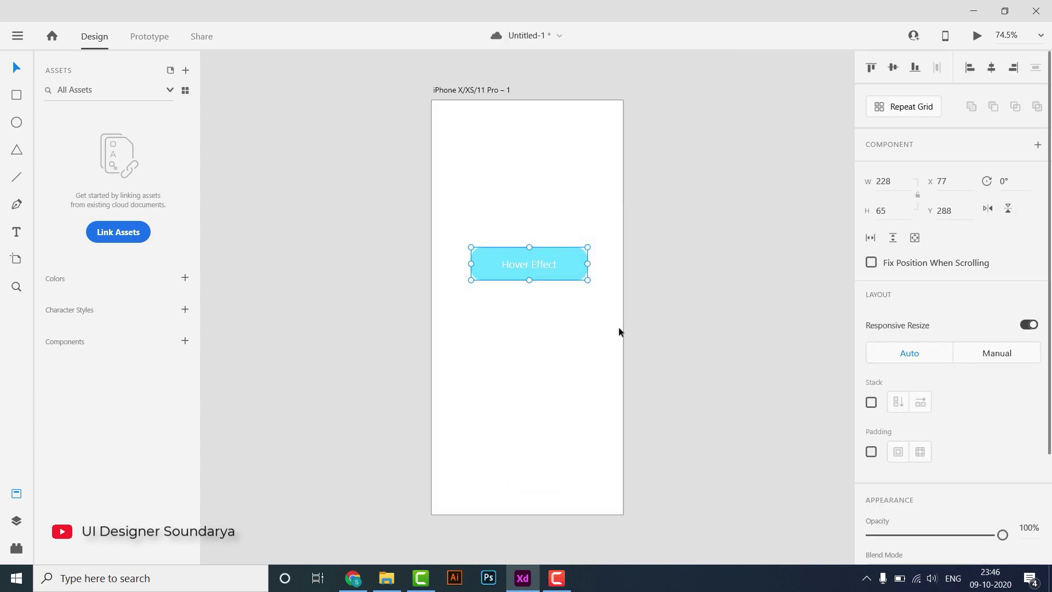
right_click(506, 271)
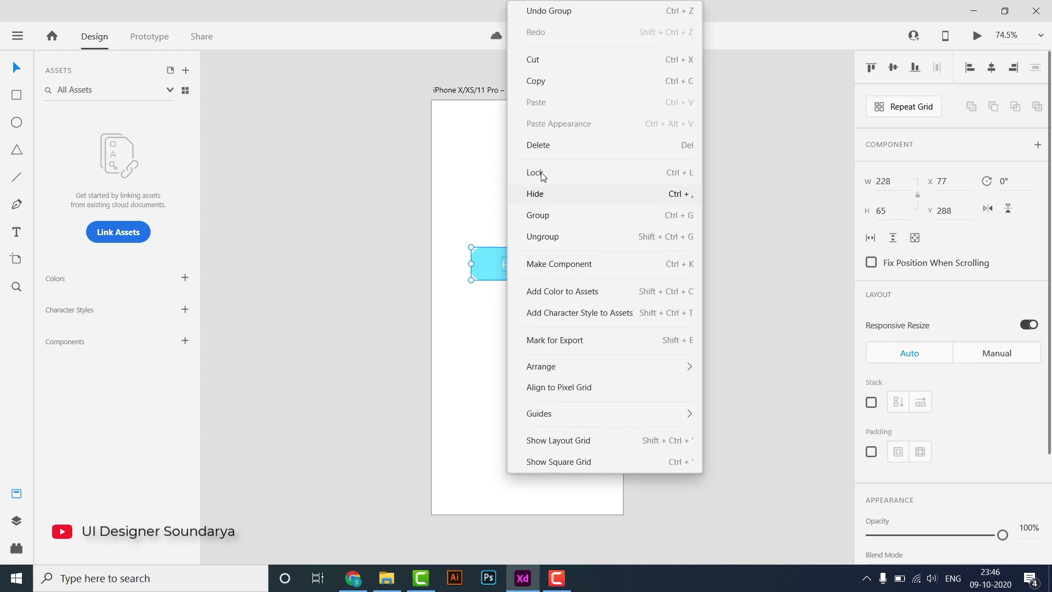
left_click(536, 81)
left_click(540, 198)
right_click(540, 199)
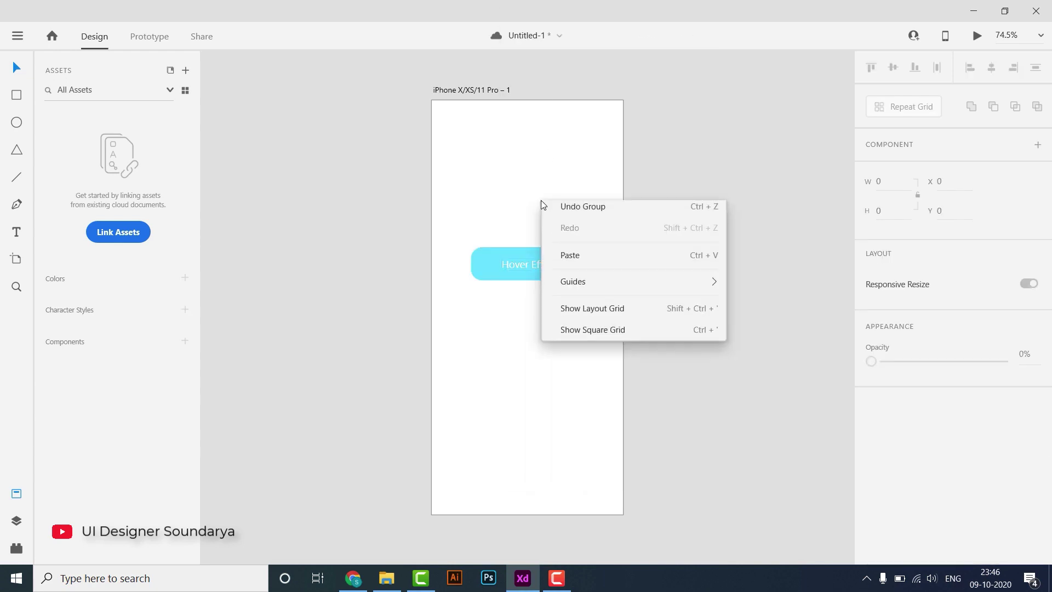
left_click(574, 269)
- Move the copy above the original and retype its label to 'Do Like This'
left_click_drag(569, 268, 568, 222)
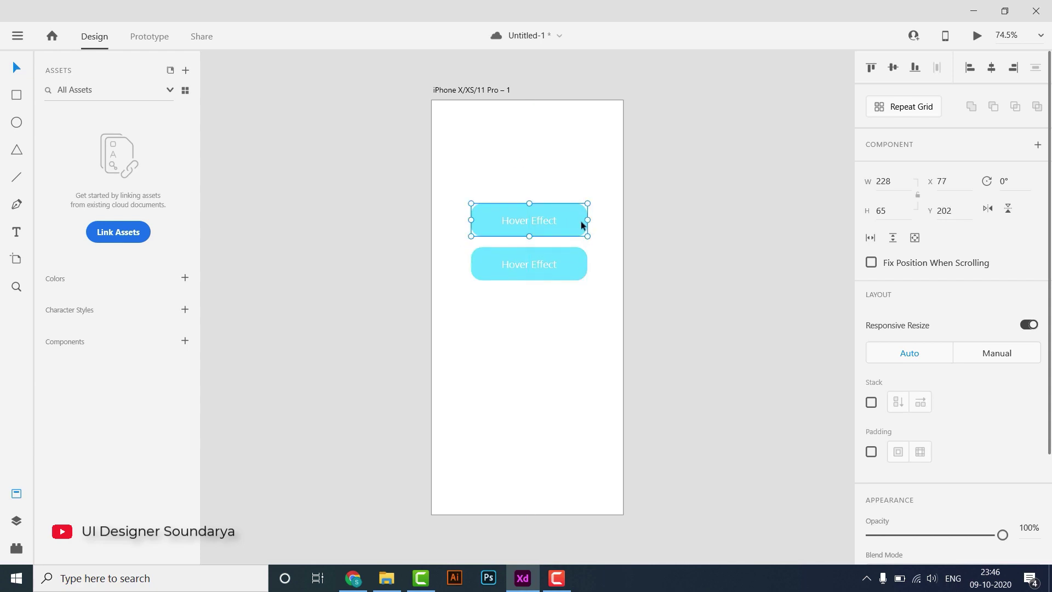
left_click(667, 227)
double_click(531, 221)
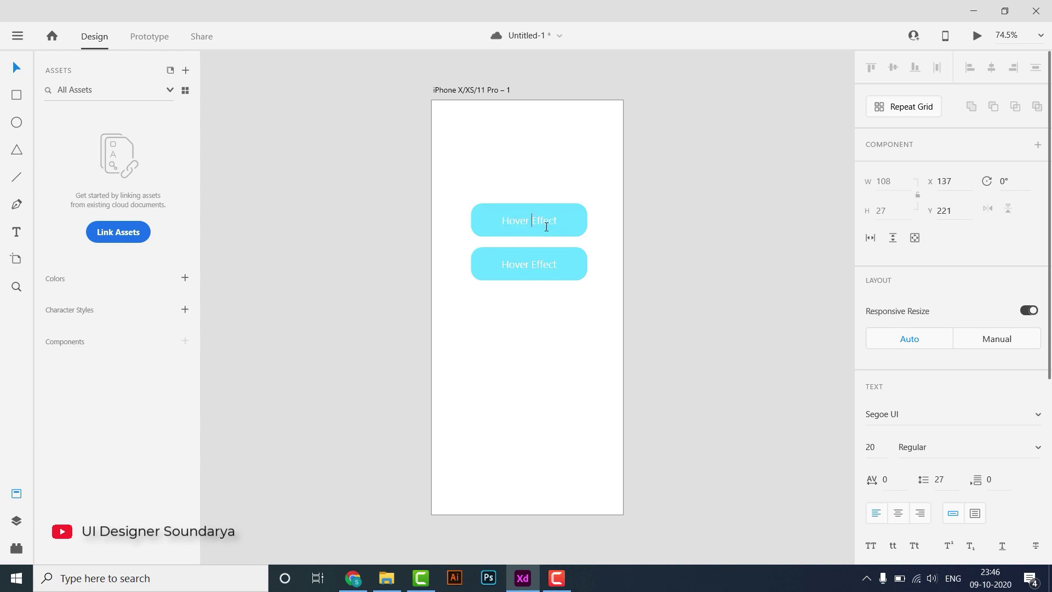
key("ctrl+a")
type("Like ")
type("This")
key("ctrl+a")
key("Home")
type("Do")
- Fill the Do Like This button with purple #CE77FF
key("Escape")
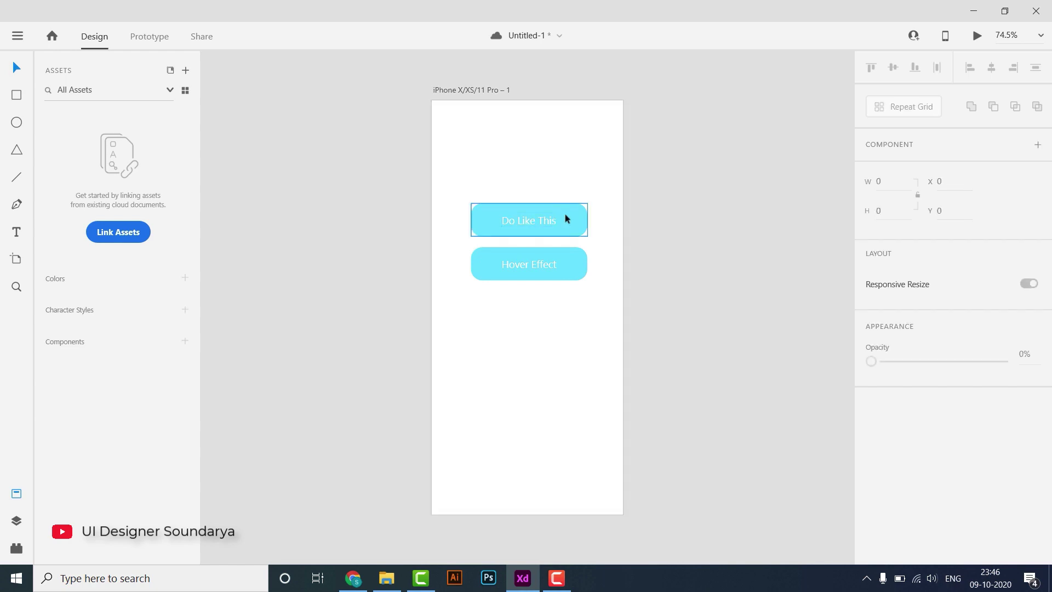
left_click(571, 220)
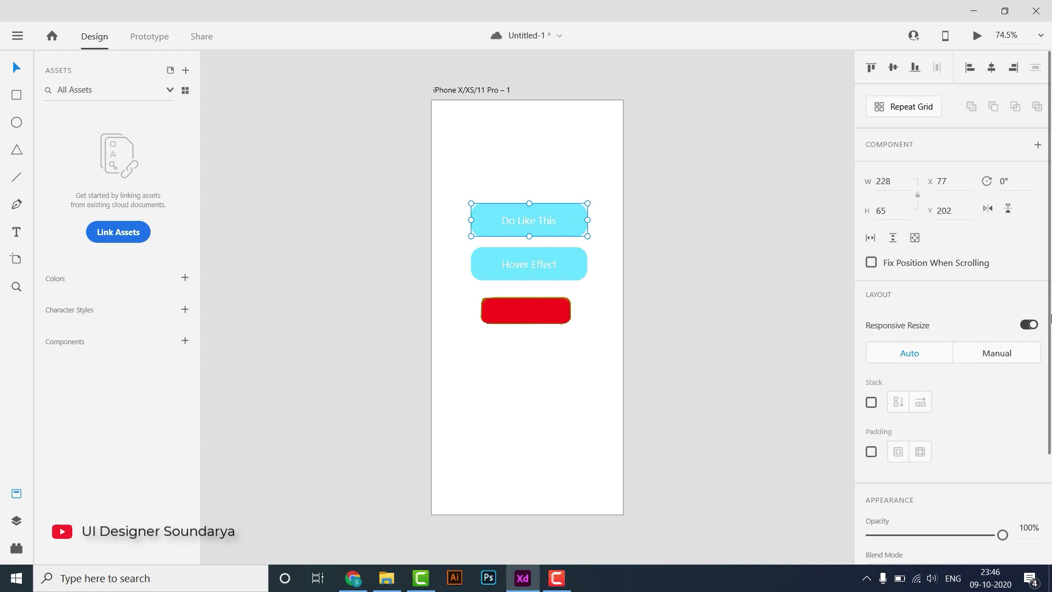
scroll(945, 329, "down", 3)
left_click(899, 487)
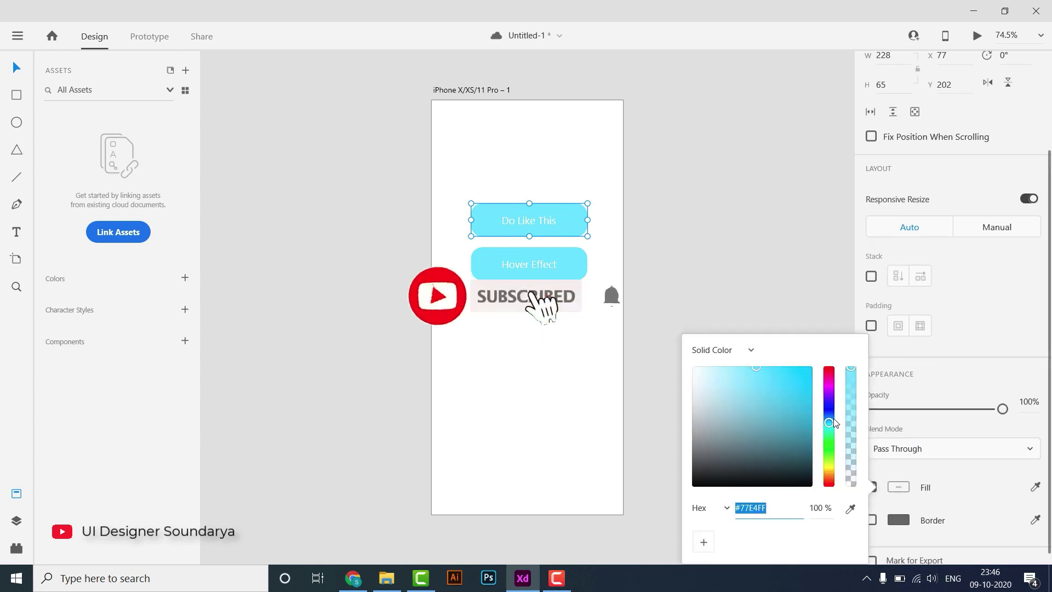
left_click_drag(829, 423, 830, 395)
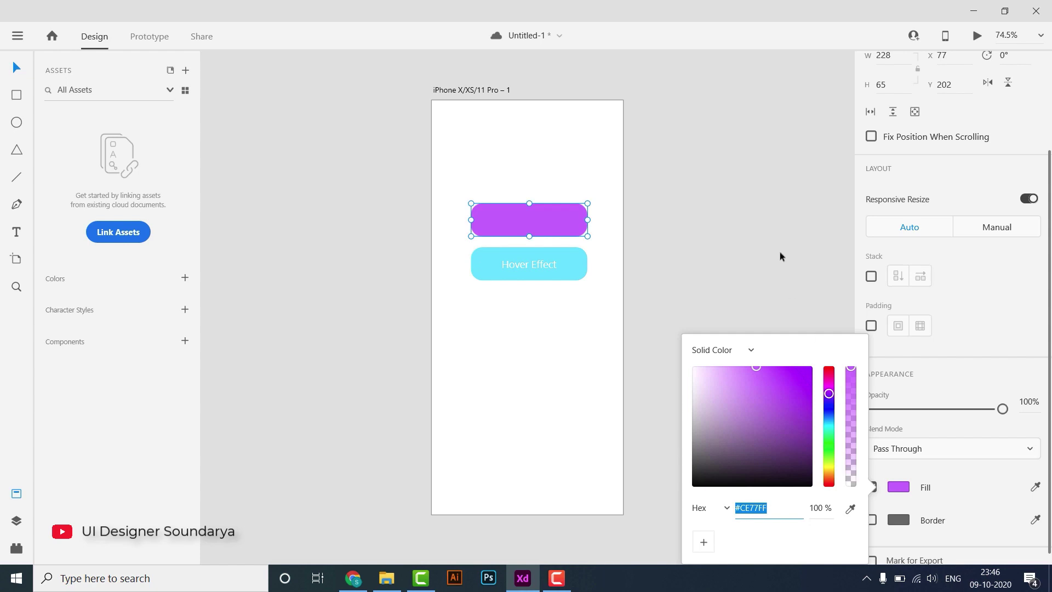
left_click(780, 251)
left_click(563, 218)
left_click_drag(578, 246, 584, 210)
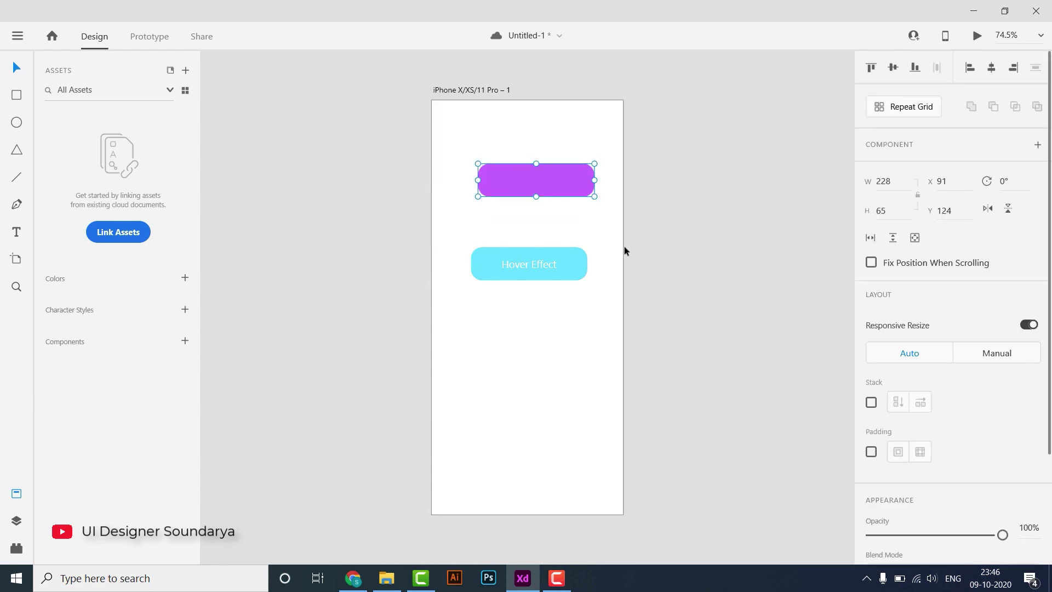
key("ctrl+z")
- Make the Do Like This label text white
left_click(522, 221)
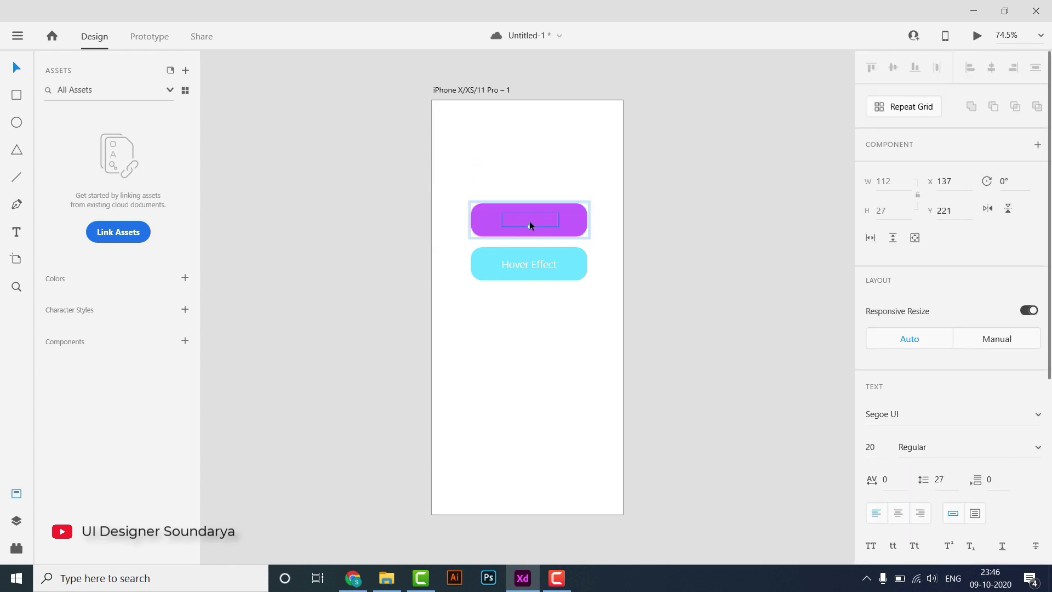
double_click(530, 221)
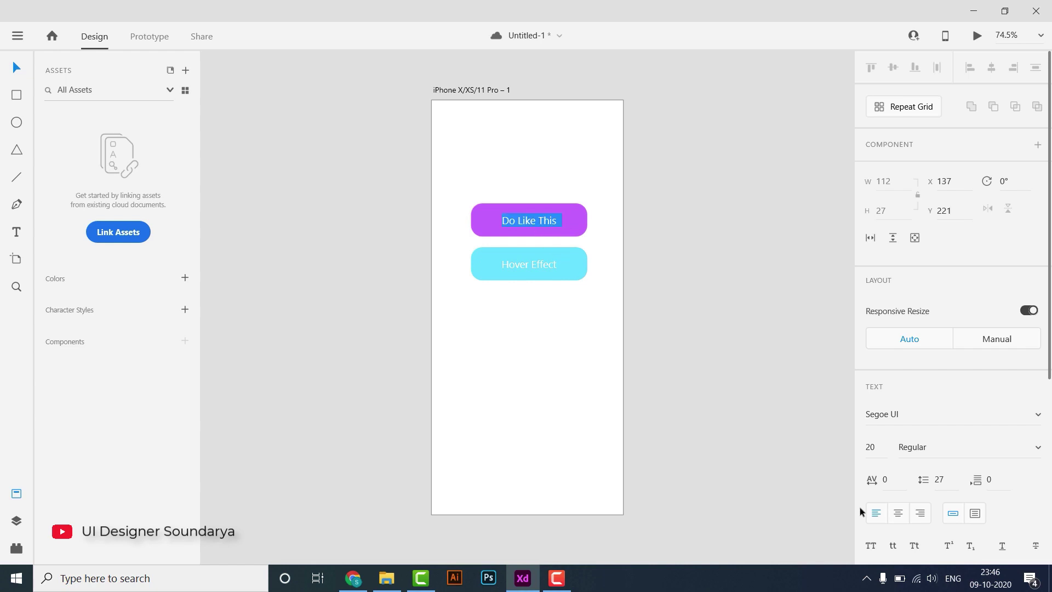
scroll(872, 493, "down", 5)
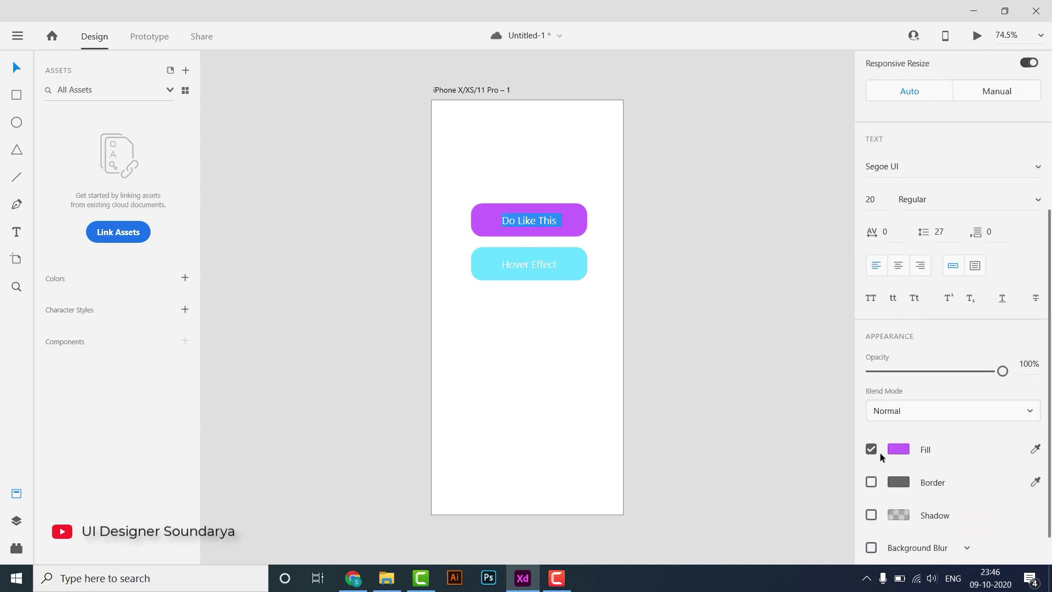
left_click(898, 449)
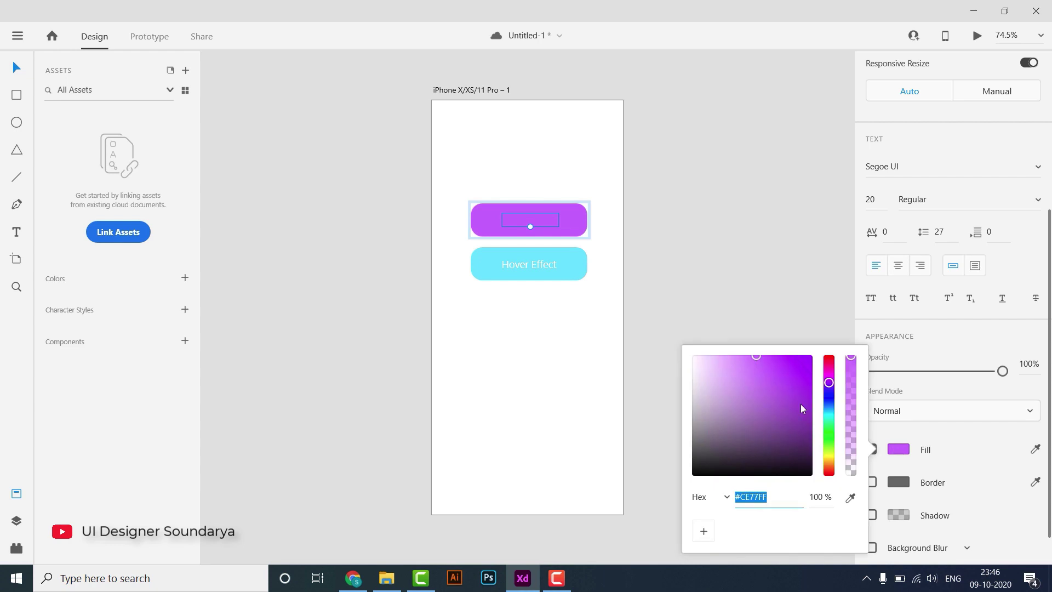
left_click(694, 358)
type("Do Like This")
left_click(700, 249)
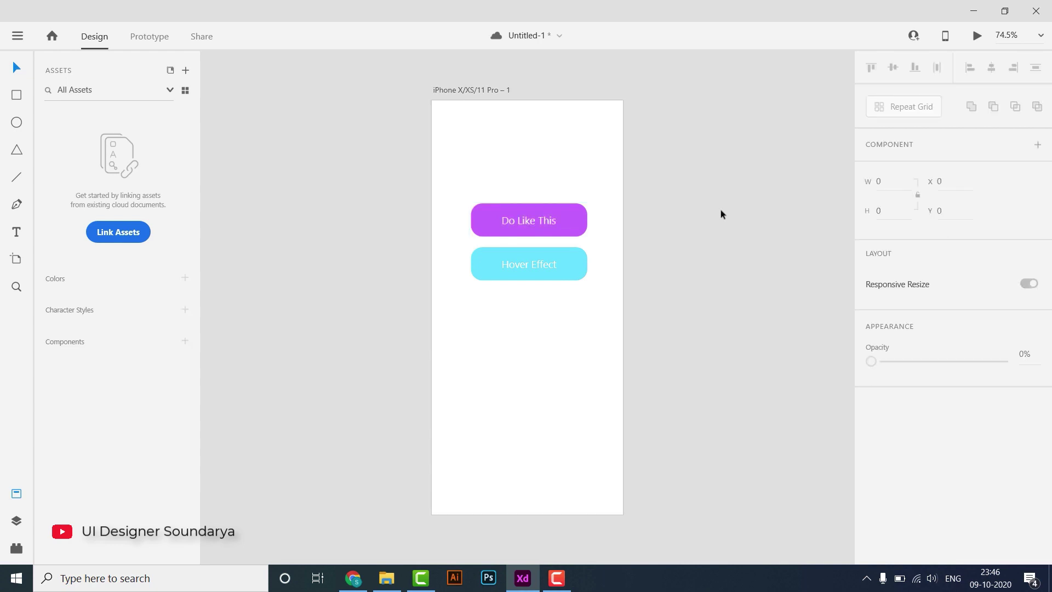
- Select both buttons and align them to the same vertical middle
left_click(622, 240)
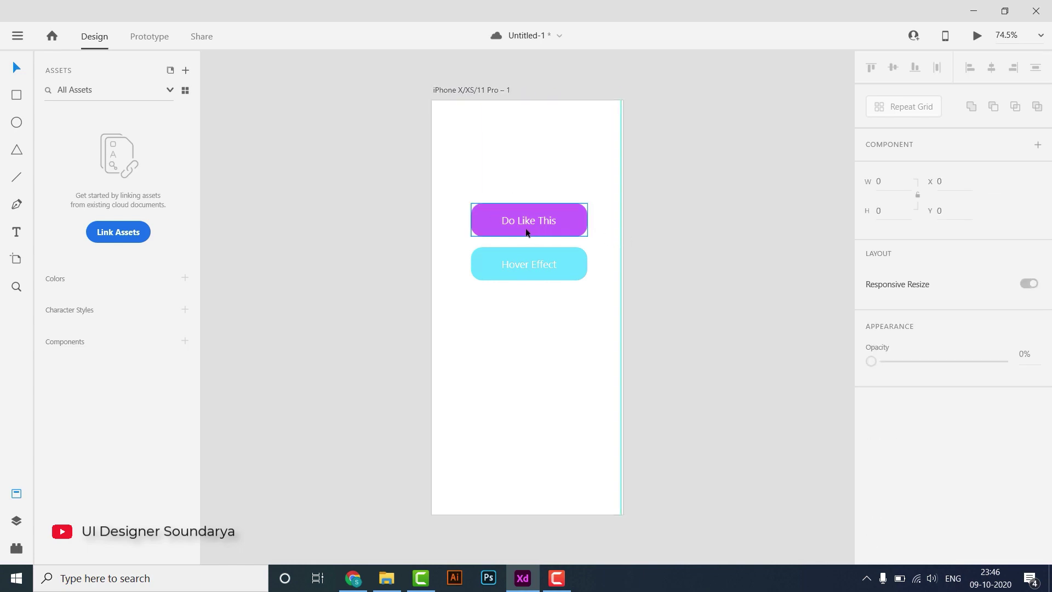
left_click_drag(528, 232, 534, 198)
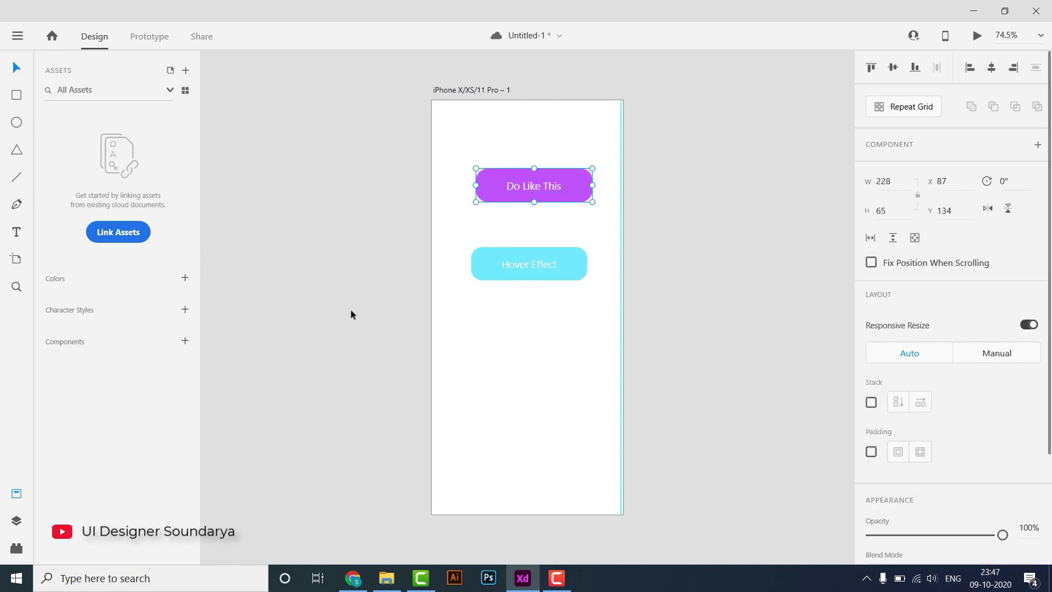
key("ctrl+z")
left_click_drag(500, 271, 417, 320)
key("ctrl+z")
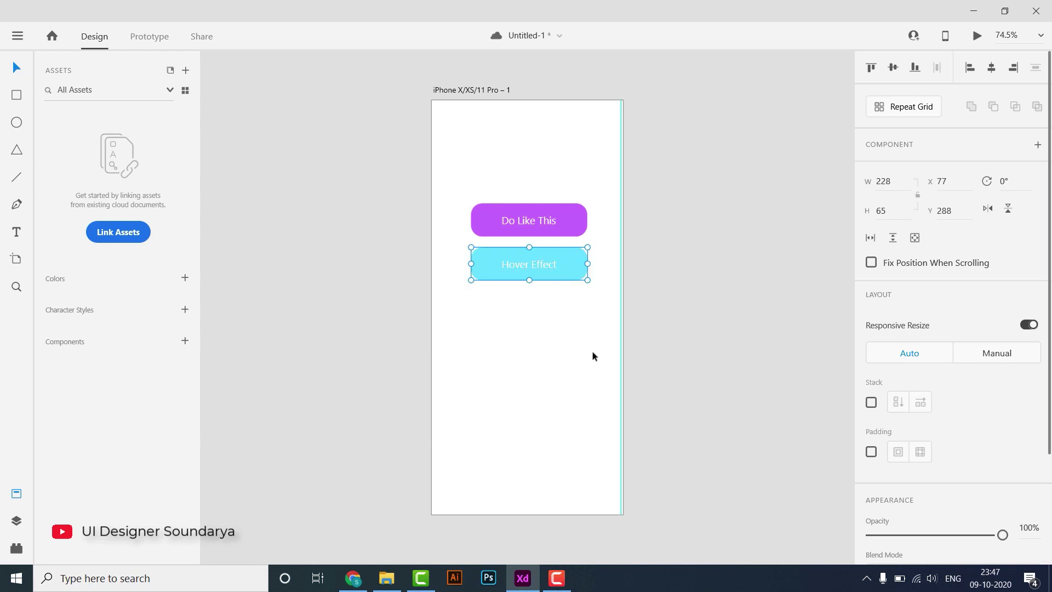
left_click(657, 295)
left_click(557, 205)
left_click_drag(461, 153, 578, 326)
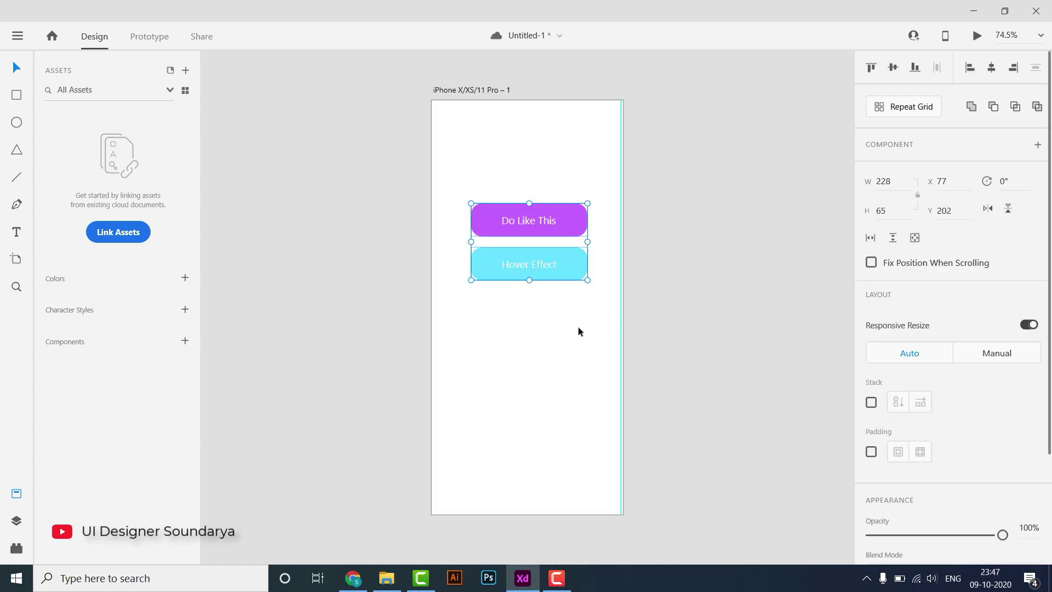
left_click(894, 67)
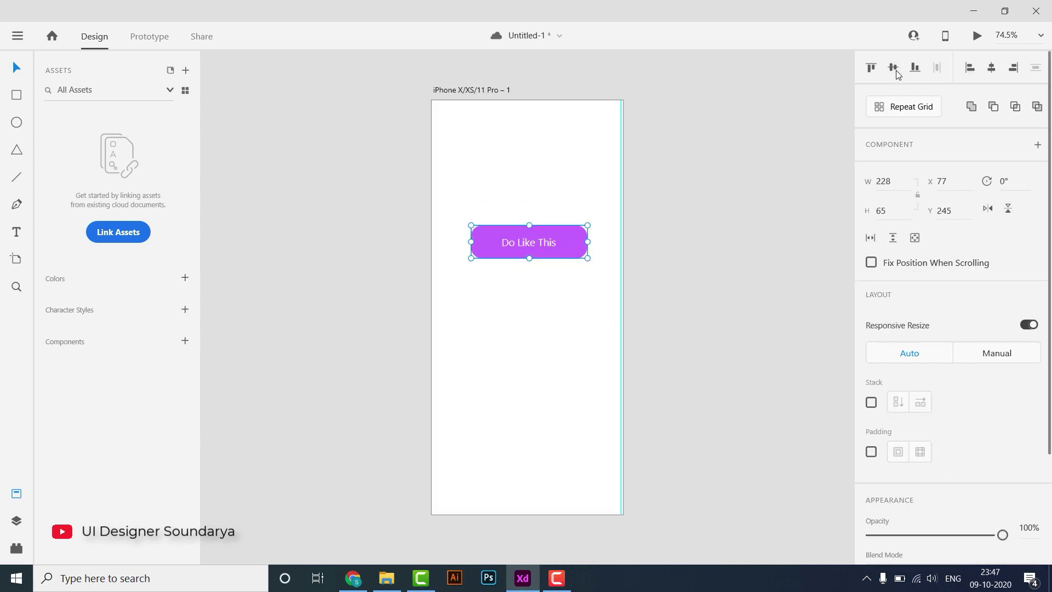
- Send the purple Do Like This button behind the Hover Effect button
left_click(748, 218)
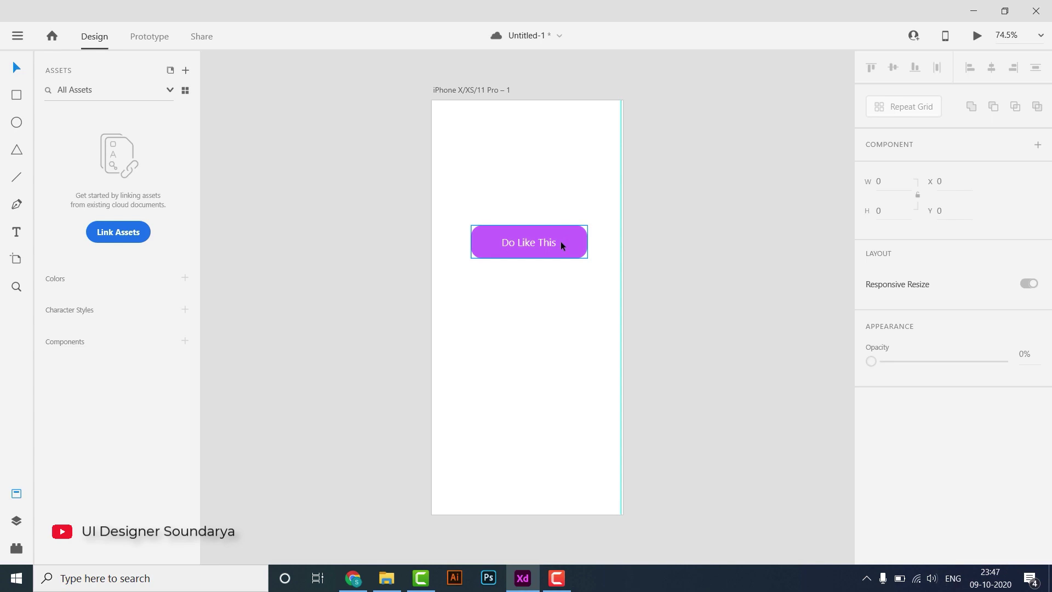
left_click(561, 242)
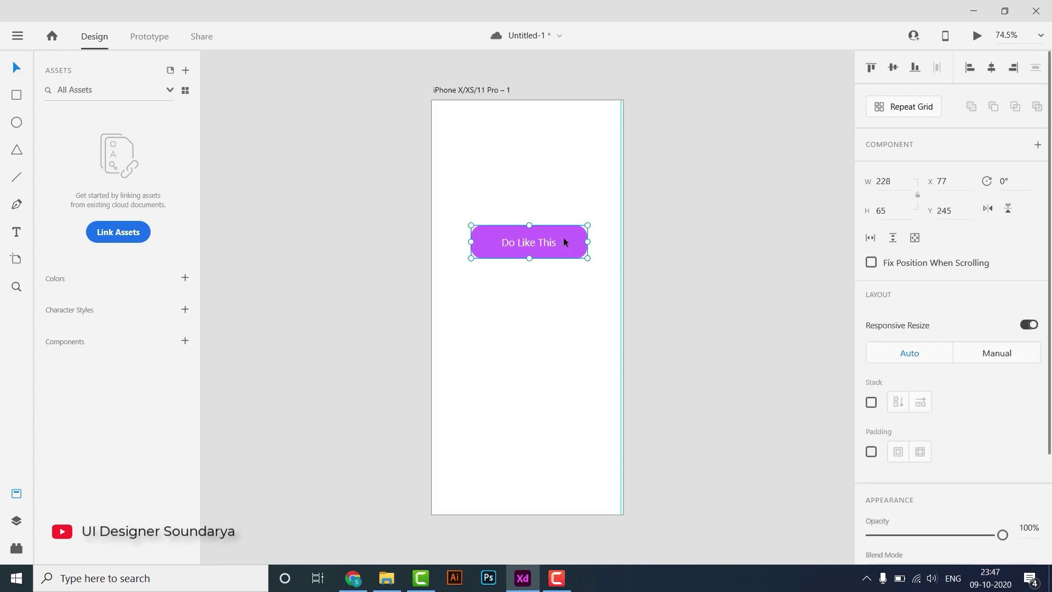
right_click(563, 237)
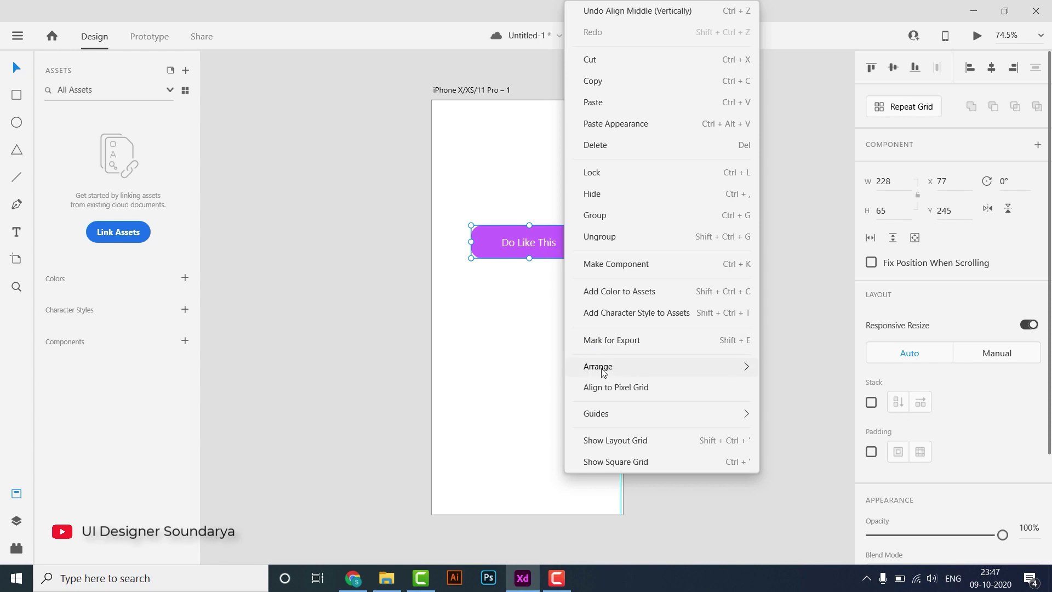
left_click(810, 433)
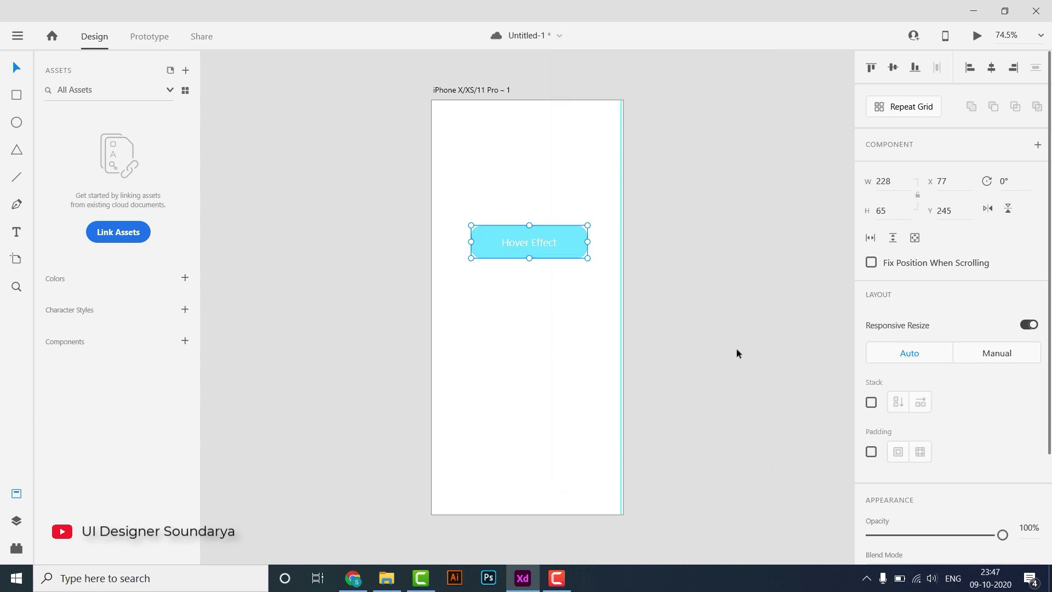
- Send the purple button to the back and confirm it sits behind the cyan one
left_click(736, 348)
left_click(529, 240)
left_click(575, 233)
left_click_drag(554, 240, 562, 178)
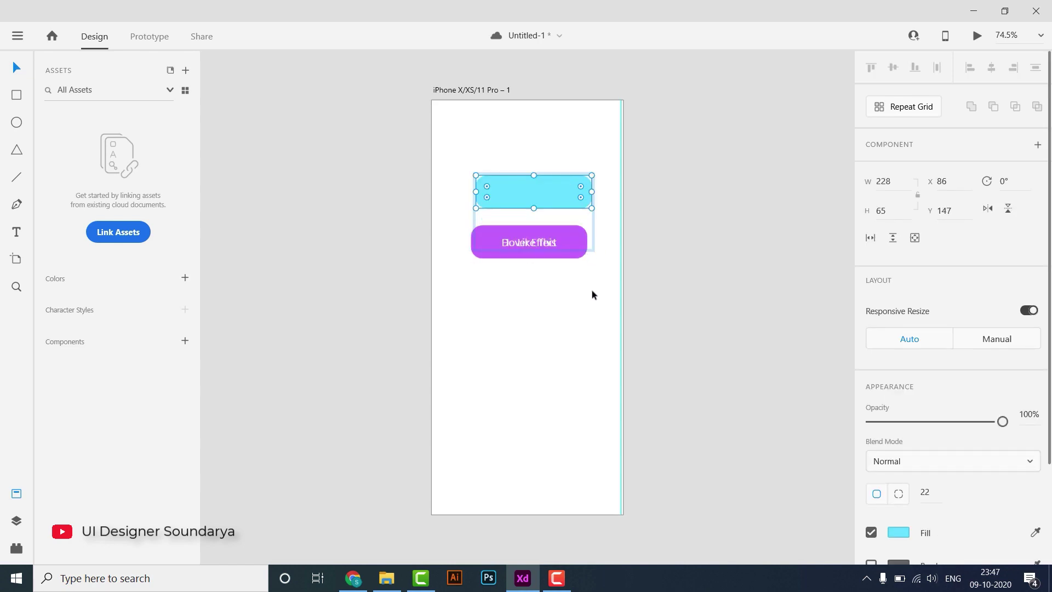
key("ctrl+z")
- Copy the cyan button rectangle and paste a duplicate onto the artboard
right_click(570, 234)
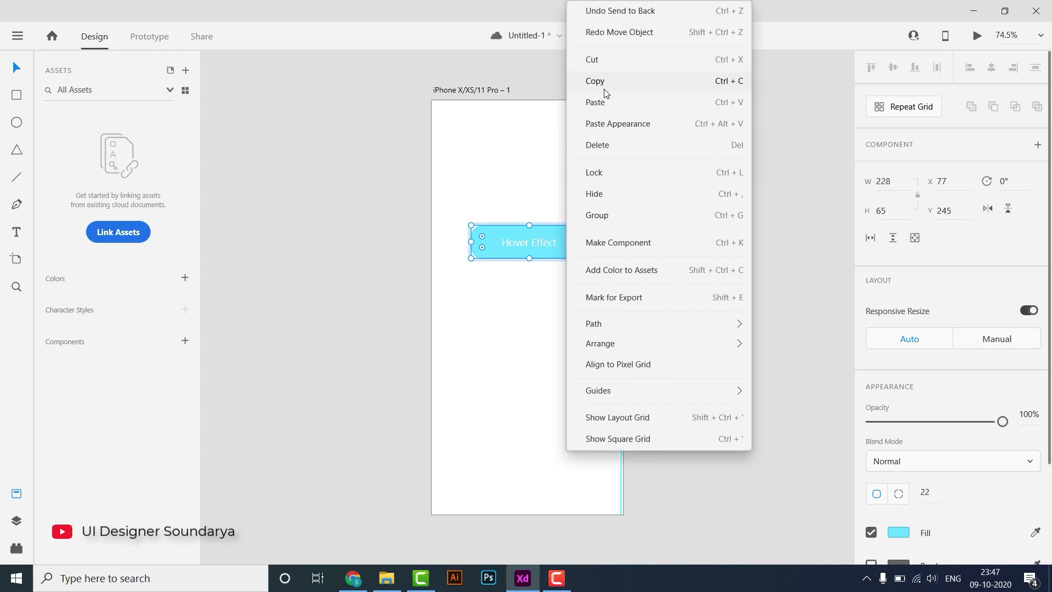
left_click(606, 87)
left_click(563, 173)
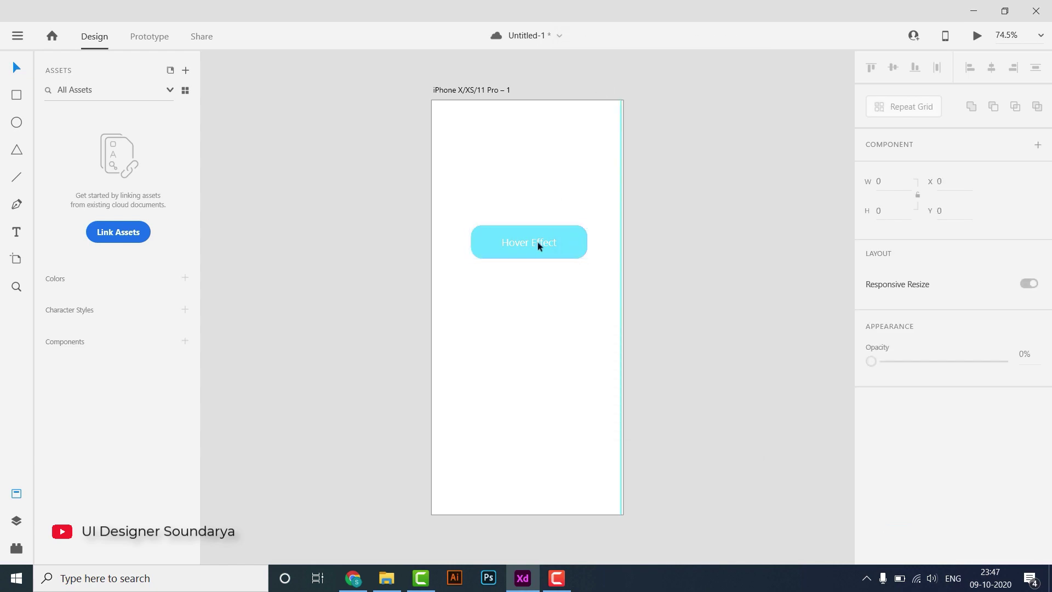
right_click(548, 206)
left_click(570, 263)
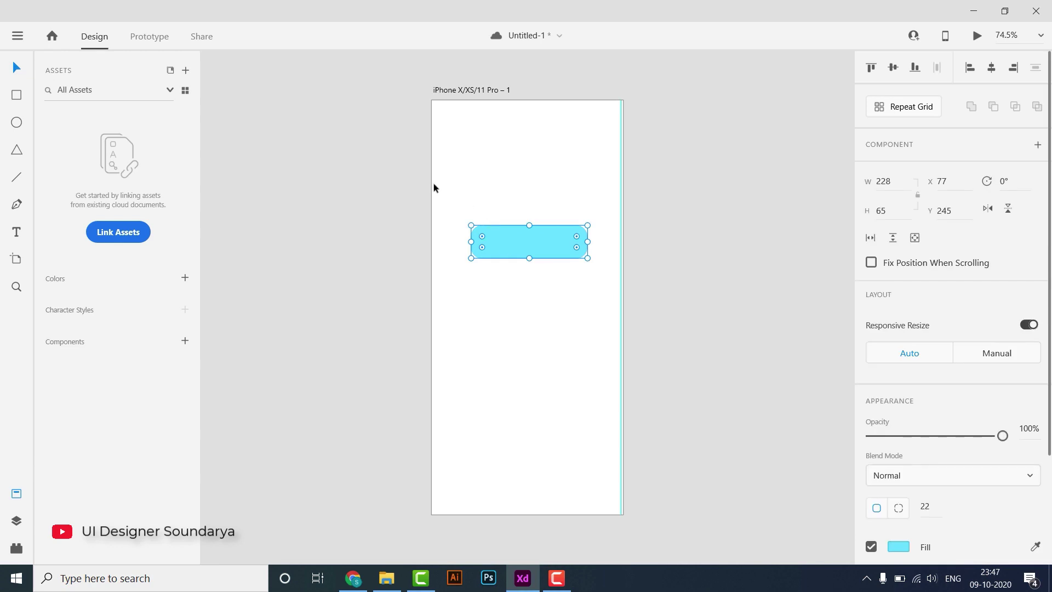
- Mask both stacked buttons with the copied rectangle using Mask with Shape
left_click_drag(434, 186, 594, 297)
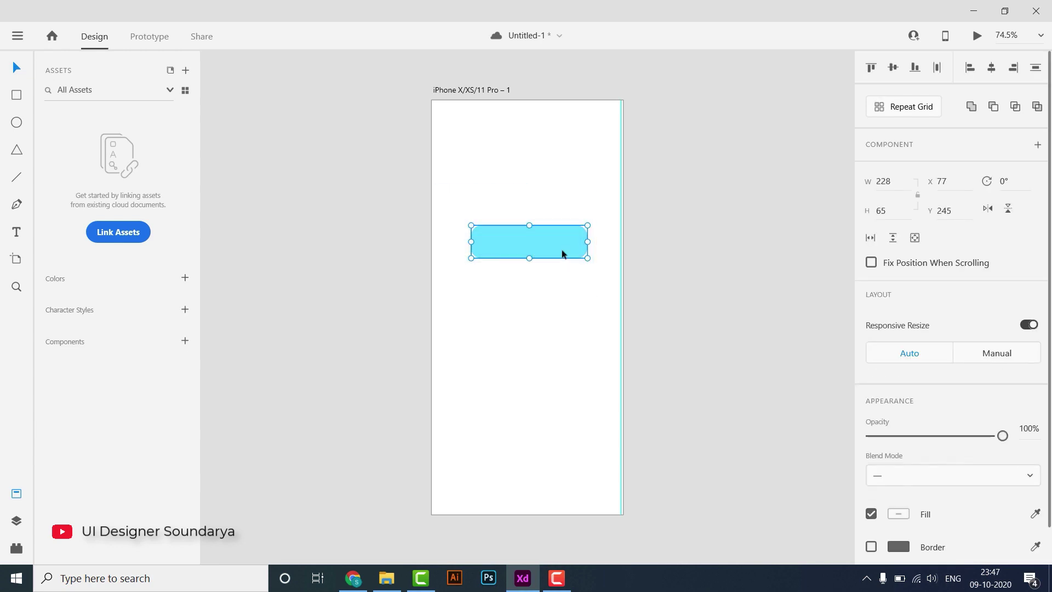
right_click(561, 235)
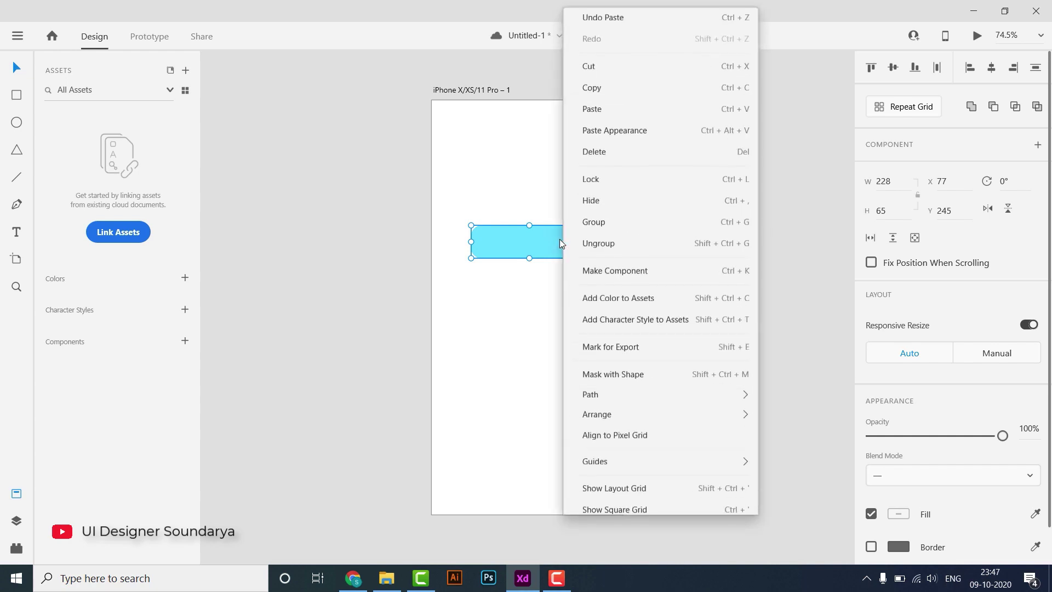
left_click(612, 368)
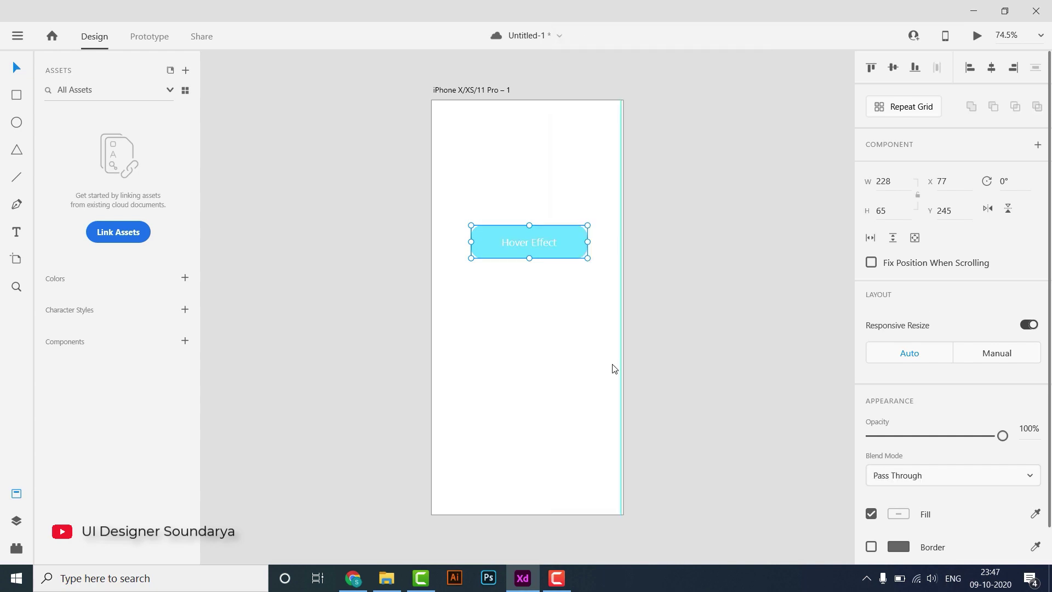
left_click(568, 339)
left_click(566, 248)
left_click_drag(565, 247, 573, 160)
key("ctrl+z")
- Convert the masked button to Component 1, add a Hover State, and return to Default State
left_click(1038, 147)
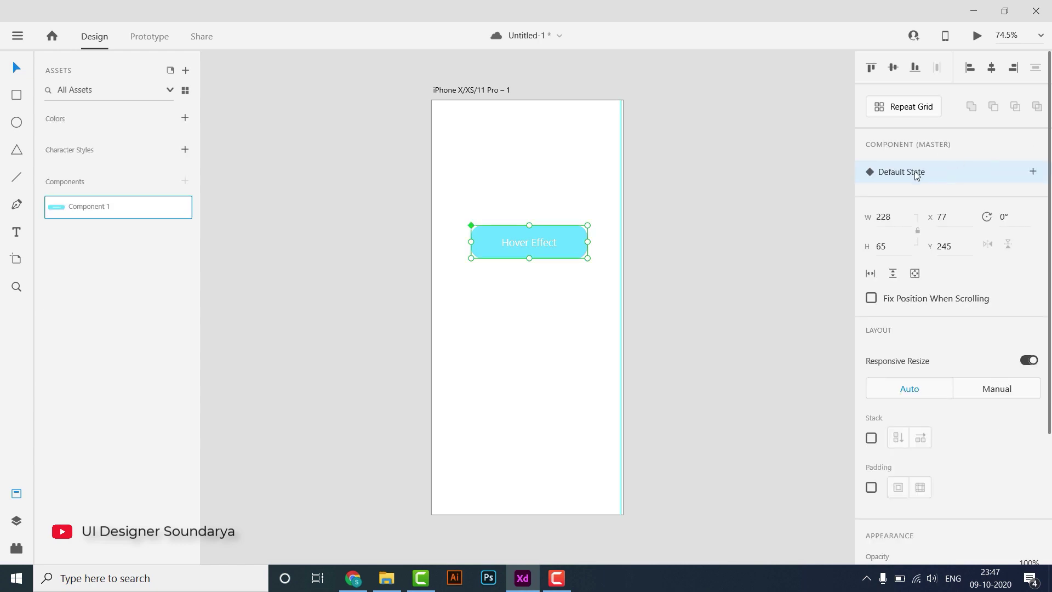
left_click(1032, 172)
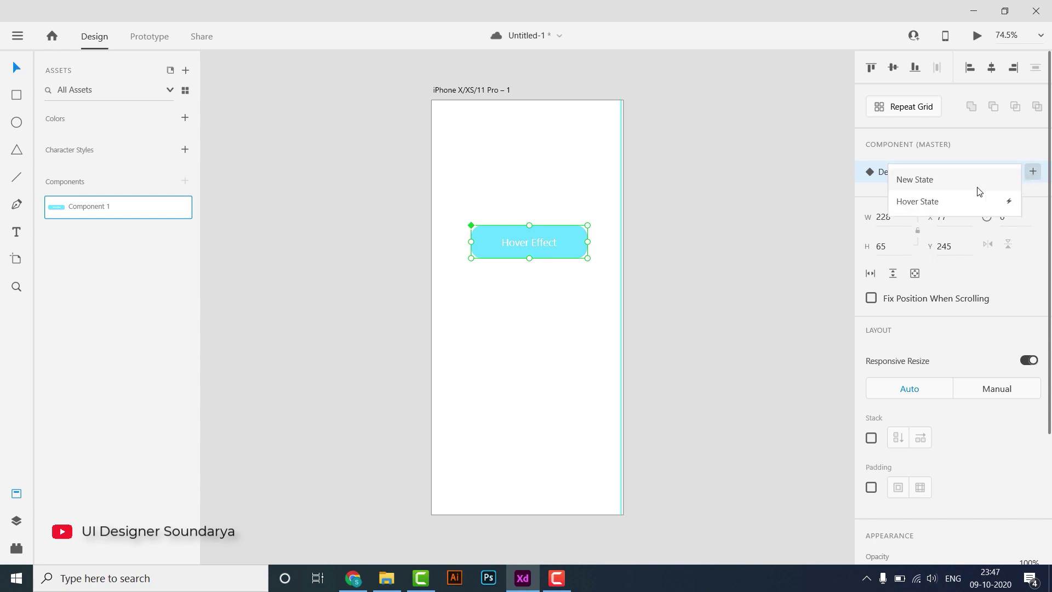
left_click(942, 204)
left_click(764, 224)
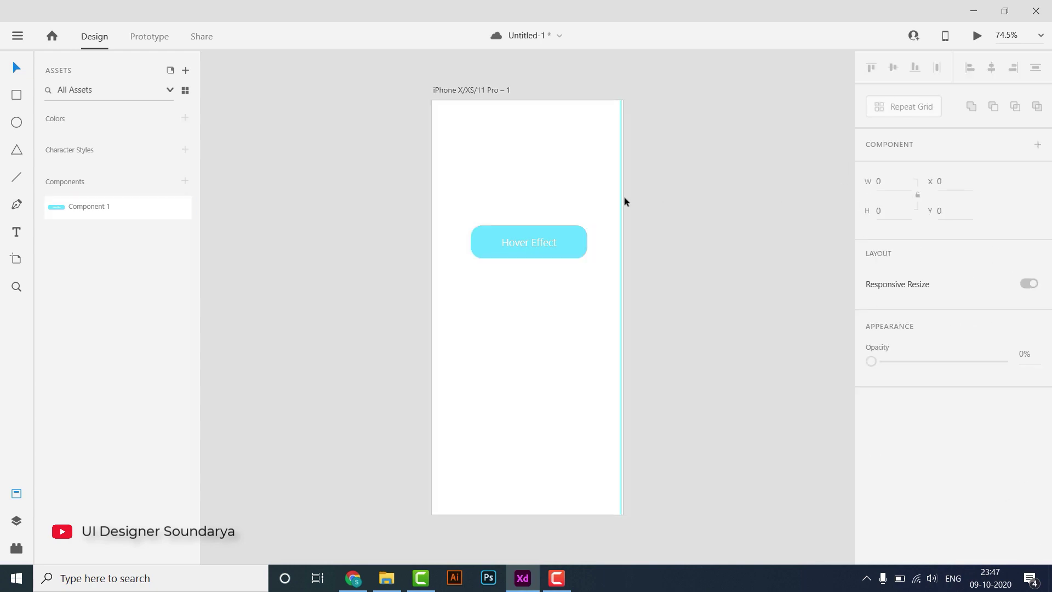
left_click(542, 231)
left_click(923, 179)
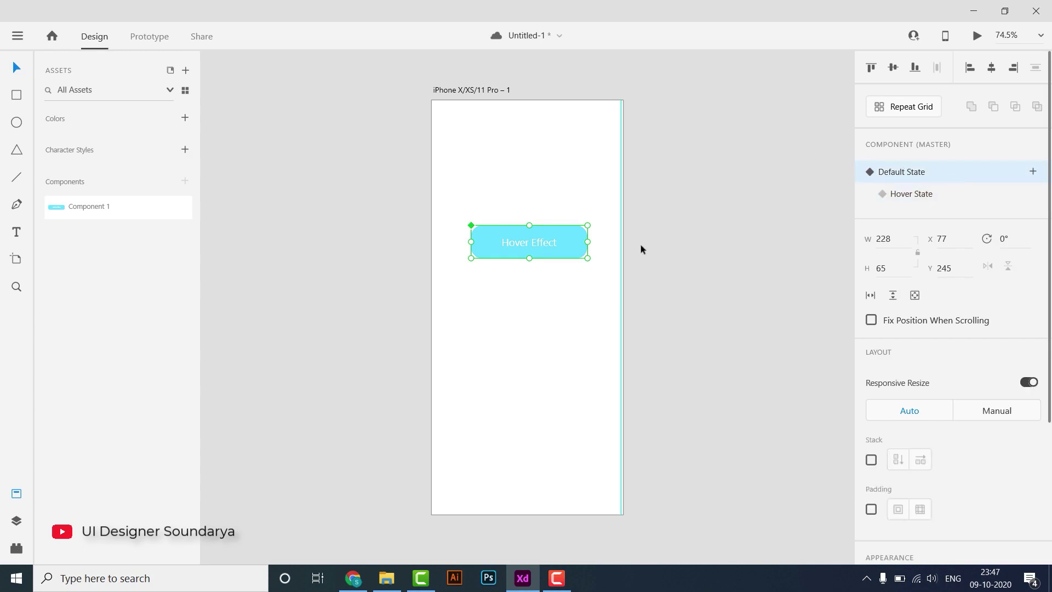
- Slide the cyan Hover Effect rectangle left to reveal the purple Do Like This button
double_click(575, 238)
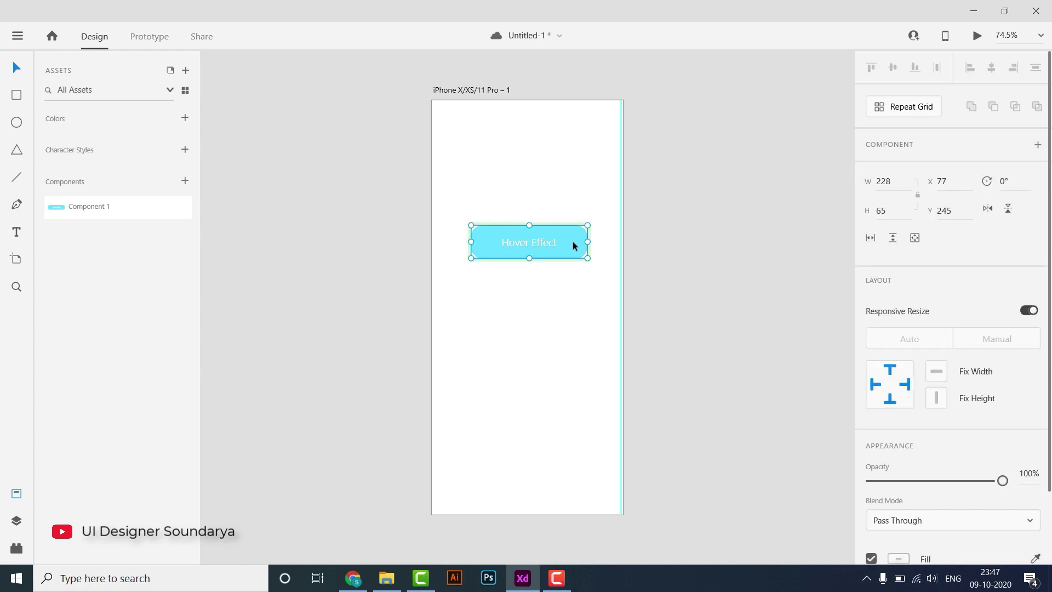
left_click_drag(573, 241, 493, 240)
key("ctrl+z")
double_click(572, 240)
left_click_drag(572, 241, 452, 246)
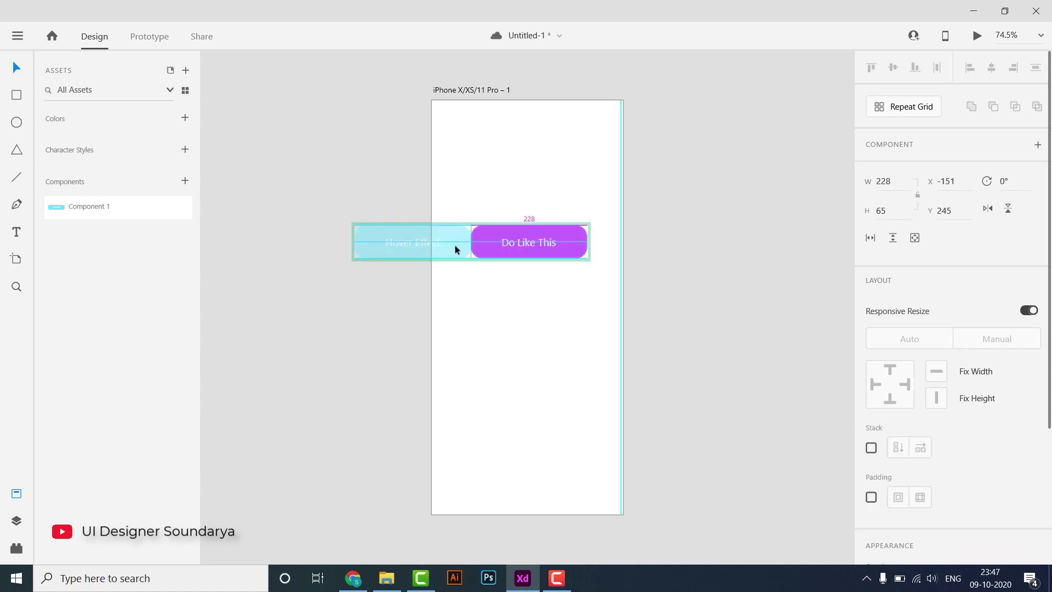
- Set the Do Like This label to font size 10 and centre it within the purple button
left_click(455, 245)
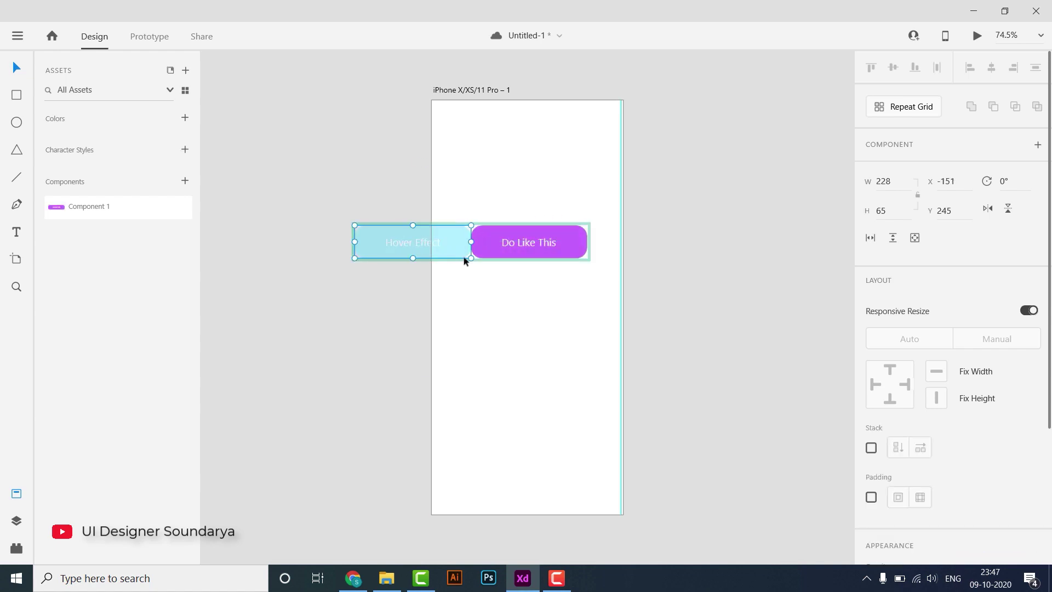
left_click(515, 246)
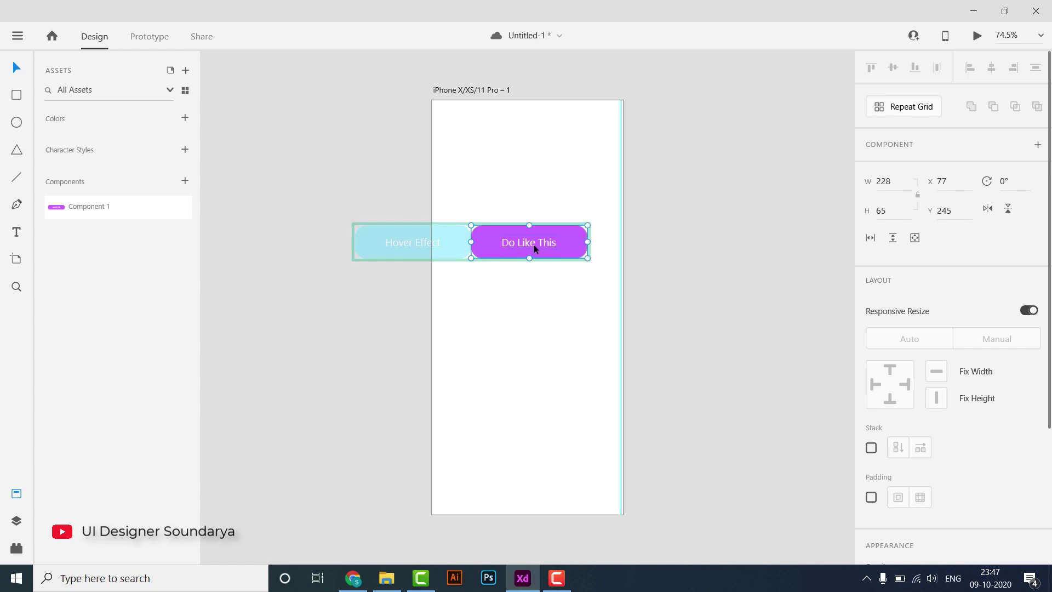
double_click(542, 242)
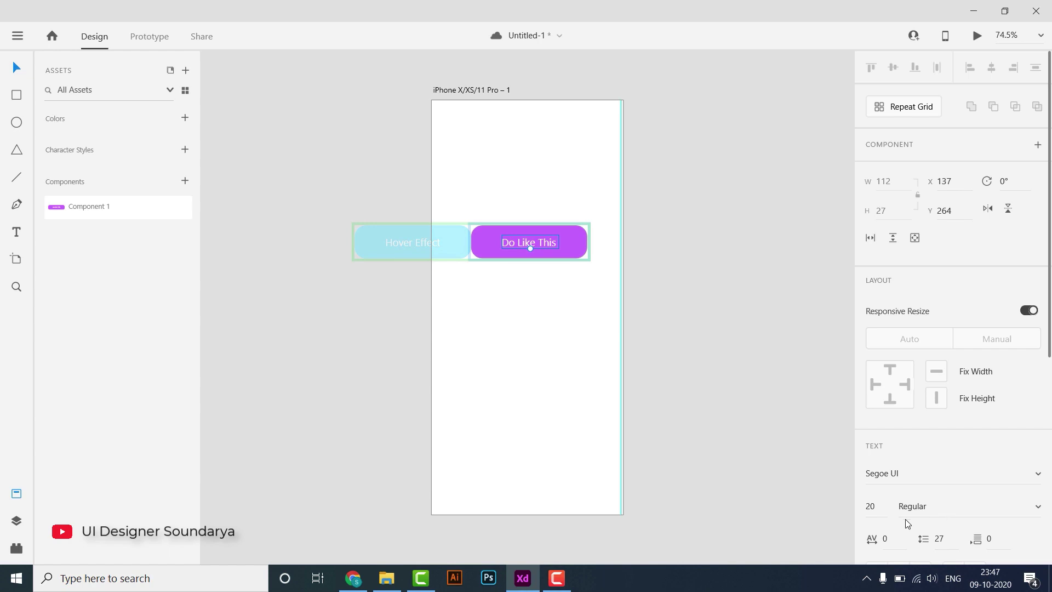
left_click(873, 506)
type("10")
key("Return")
left_click(572, 241, "shift")
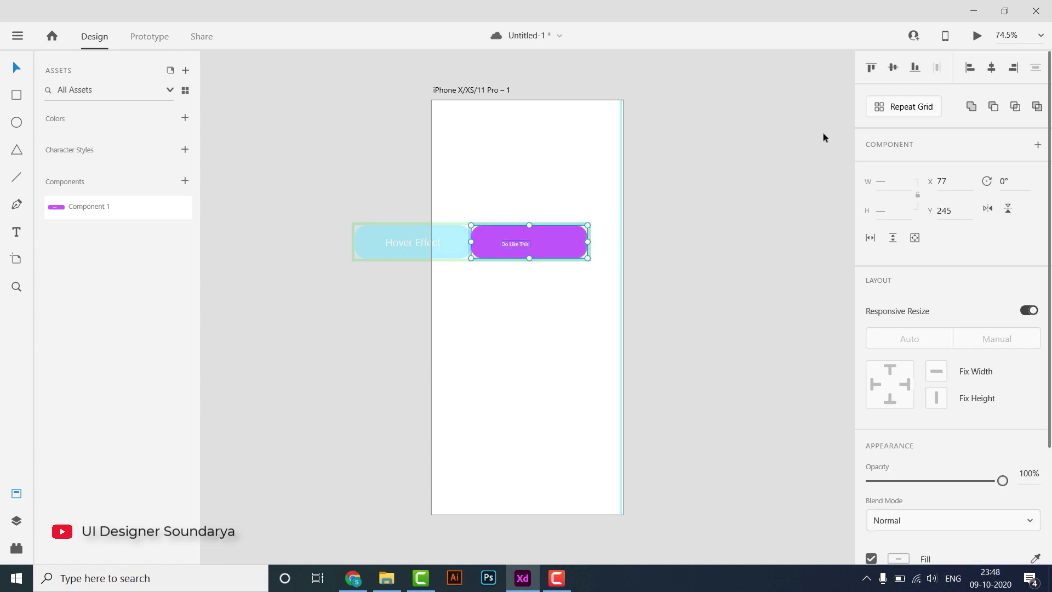
left_click(991, 68)
- Move the cyan Hover Effect rectangle back over the purple button
left_click(478, 214)
left_click(490, 240)
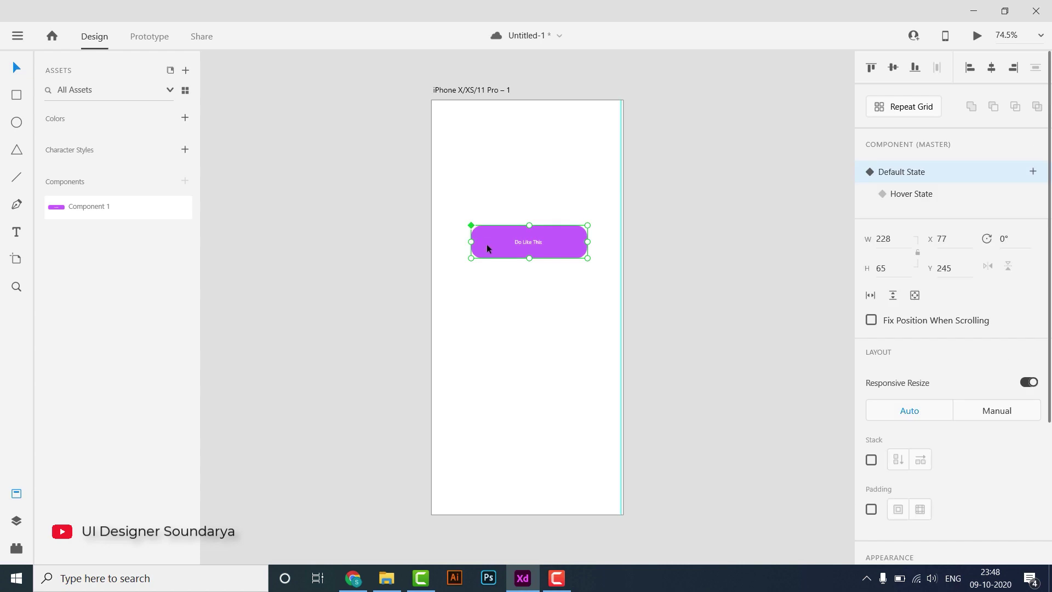
double_click(485, 245)
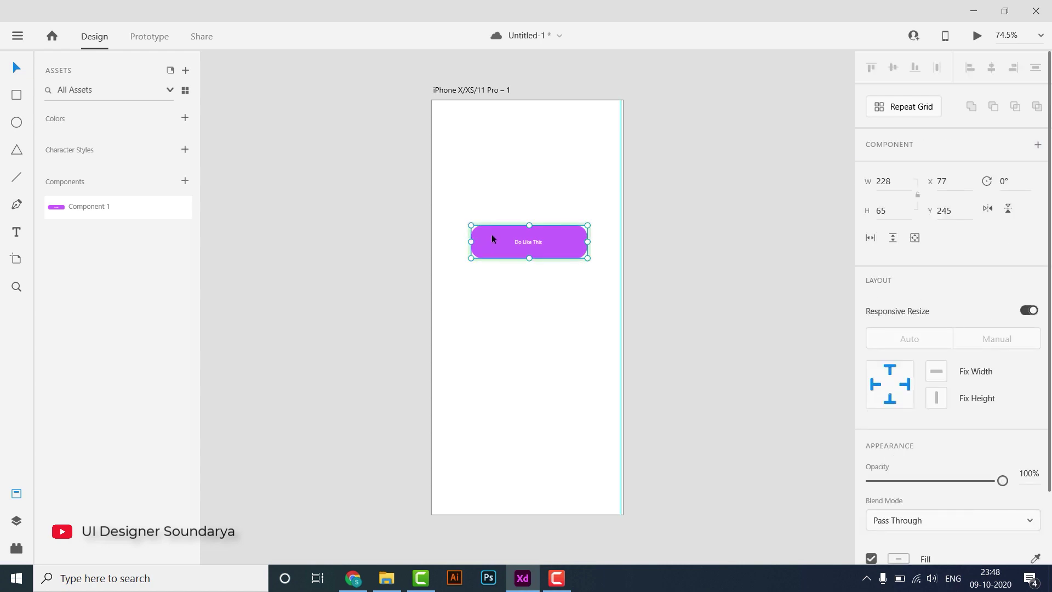
left_click(477, 238)
left_click_drag(449, 243, 569, 241)
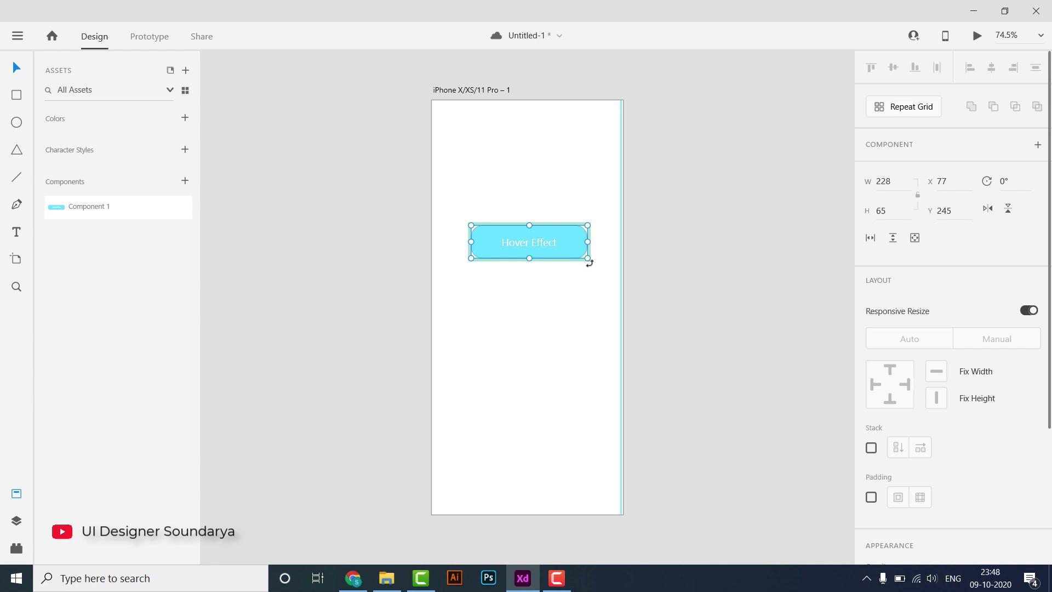
- Switch the button component to Hover State and try sliding the sky-blue rectangle left
left_click(592, 287)
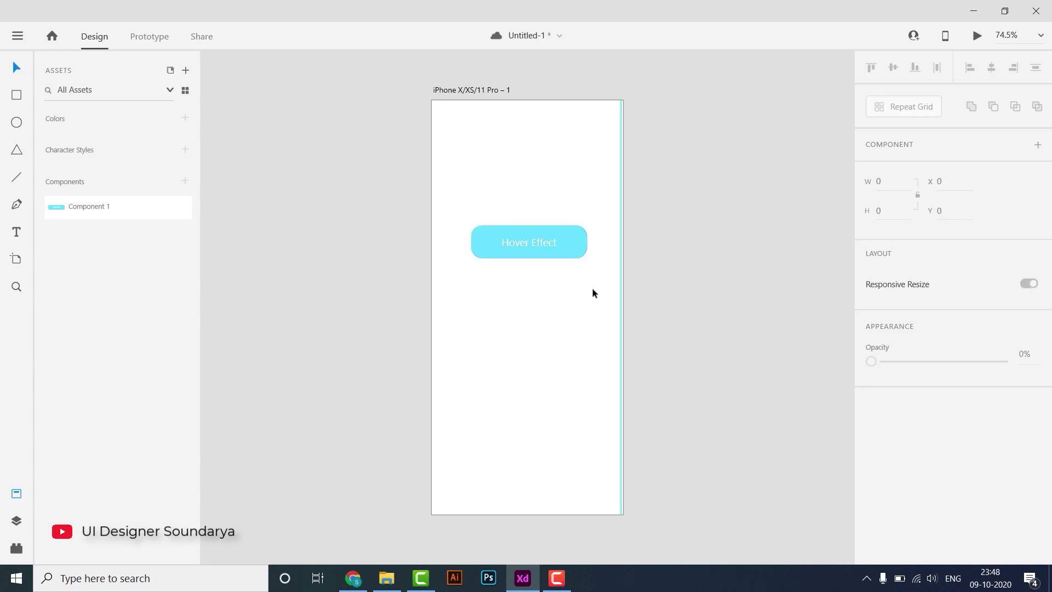
left_click(563, 255)
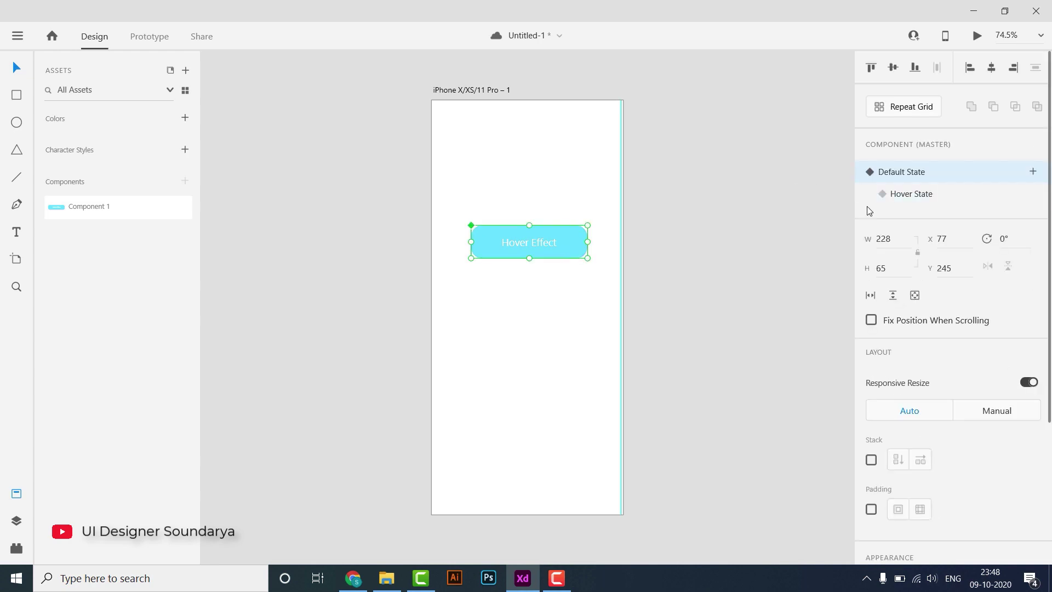
left_click(921, 195)
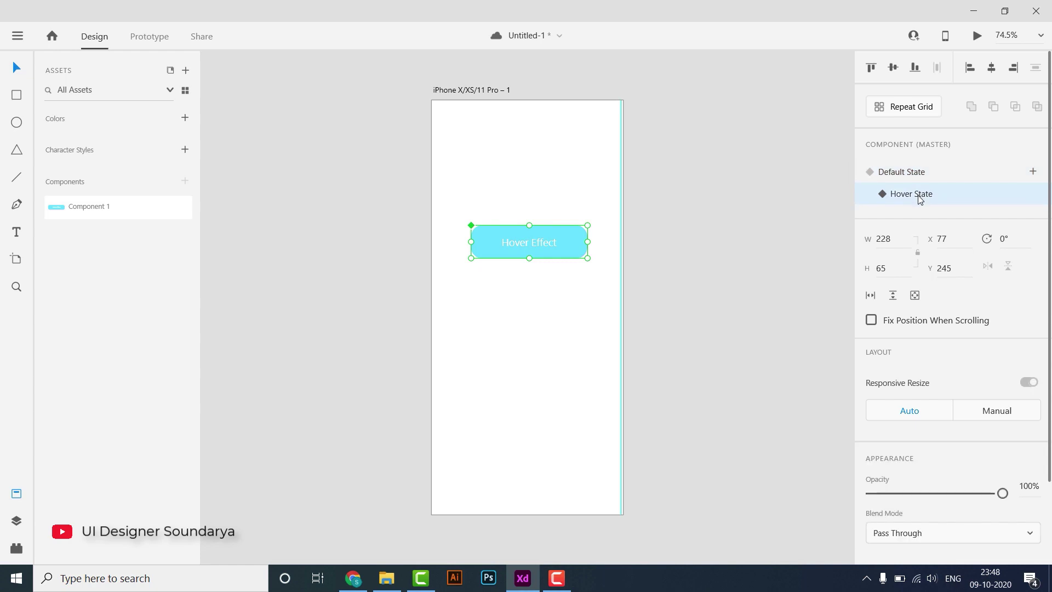
double_click(577, 234)
left_click_drag(572, 238, 457, 244)
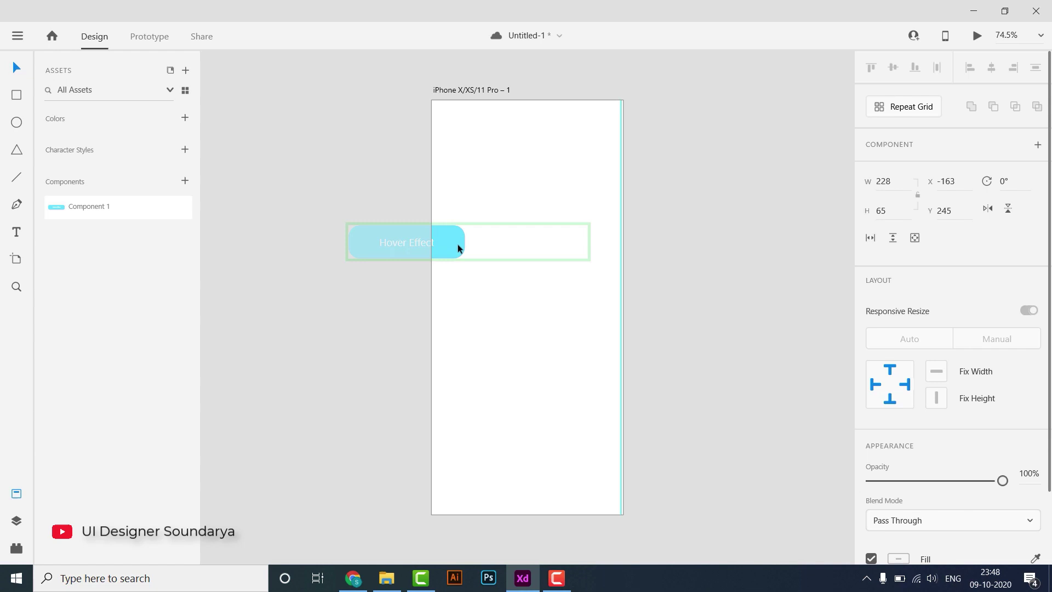
key("ctrl+z")
left_click_drag(565, 243, 451, 238)
key("ctrl+z")
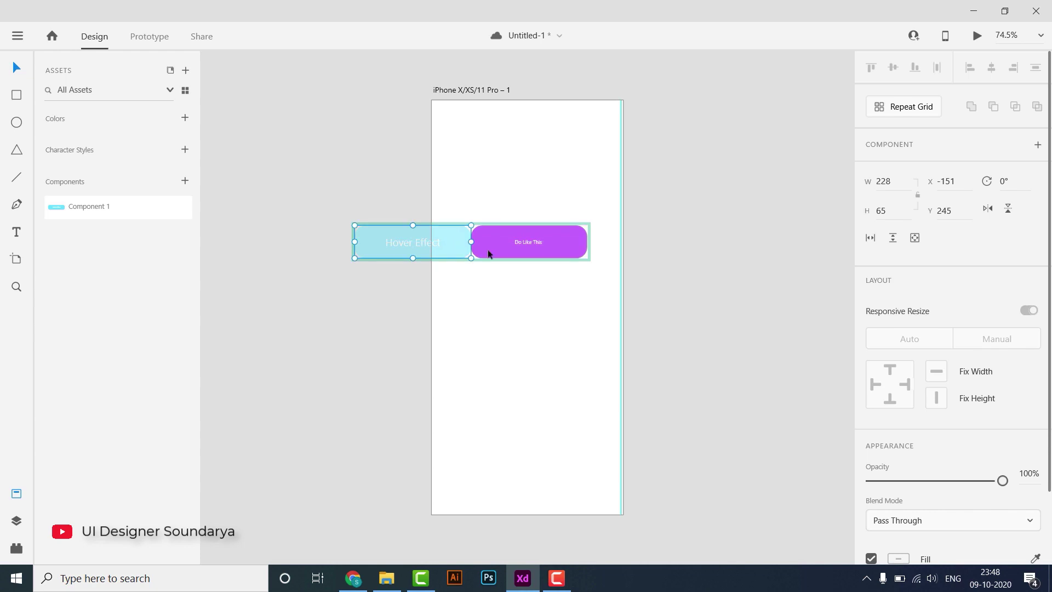
- Enlarge the Do Like This label to font size 20
left_click(538, 238)
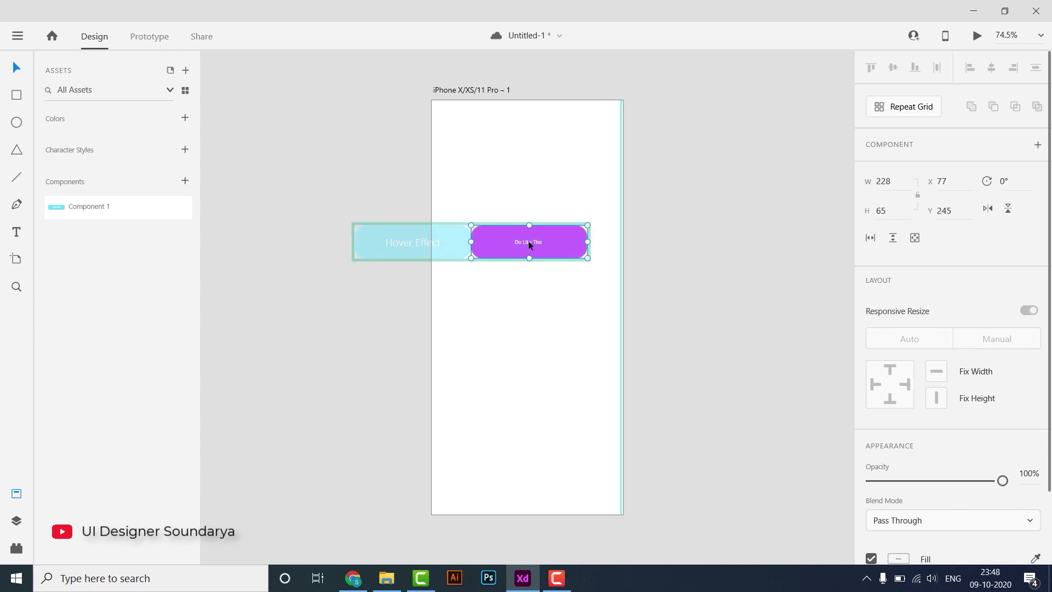
double_click(529, 241)
double_click(528, 242)
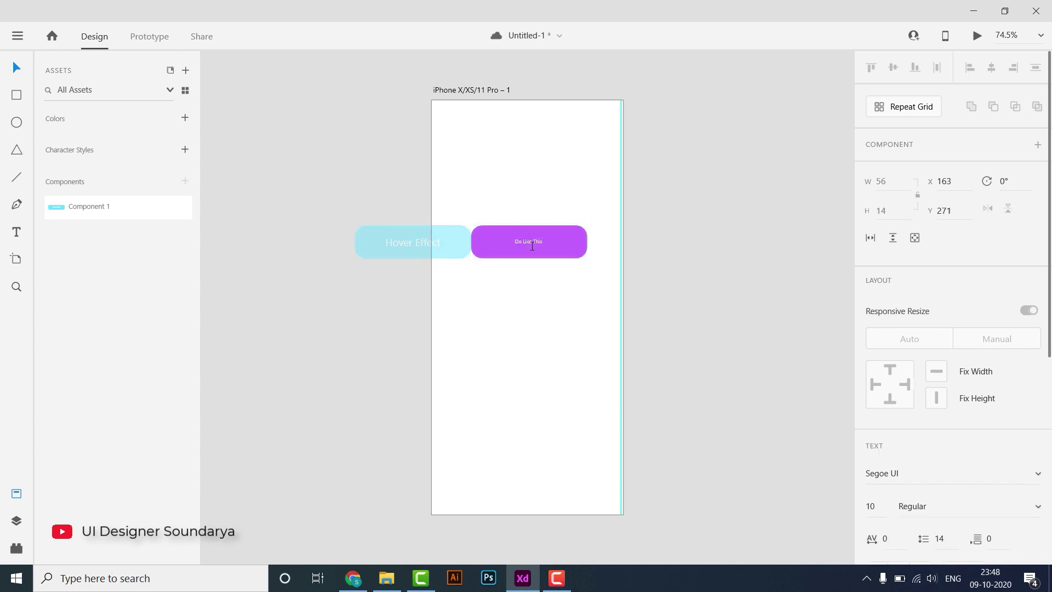
left_click_drag(879, 505, 863, 506)
type("20")
key("Return")
key("BackSpace")
key("Escape")
- Align Middle and Align Center the label within the purple button
left_click(536, 239)
key("Escape")
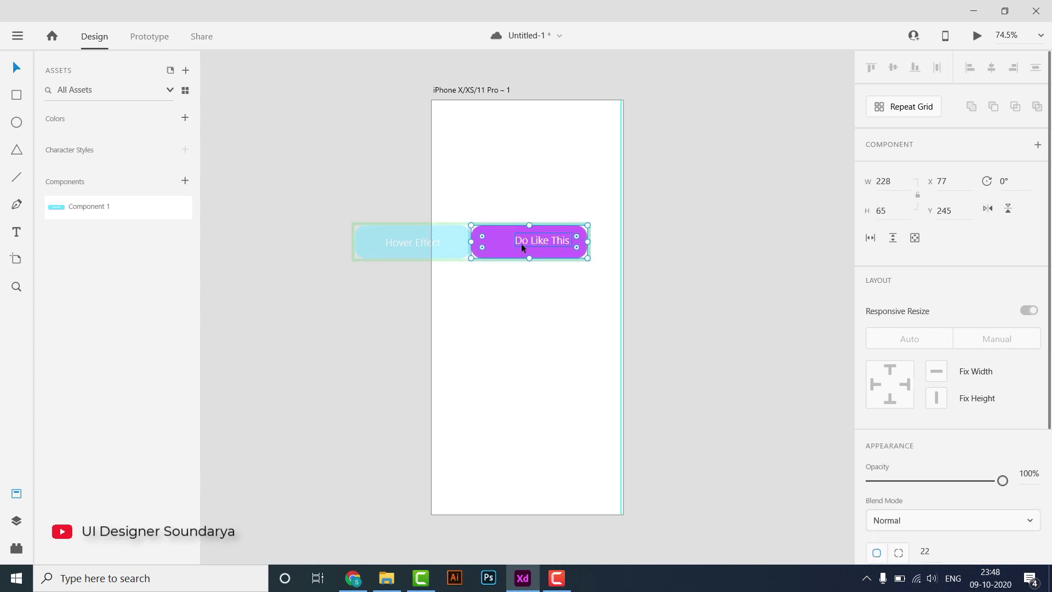
left_click(500, 245)
key("Escape")
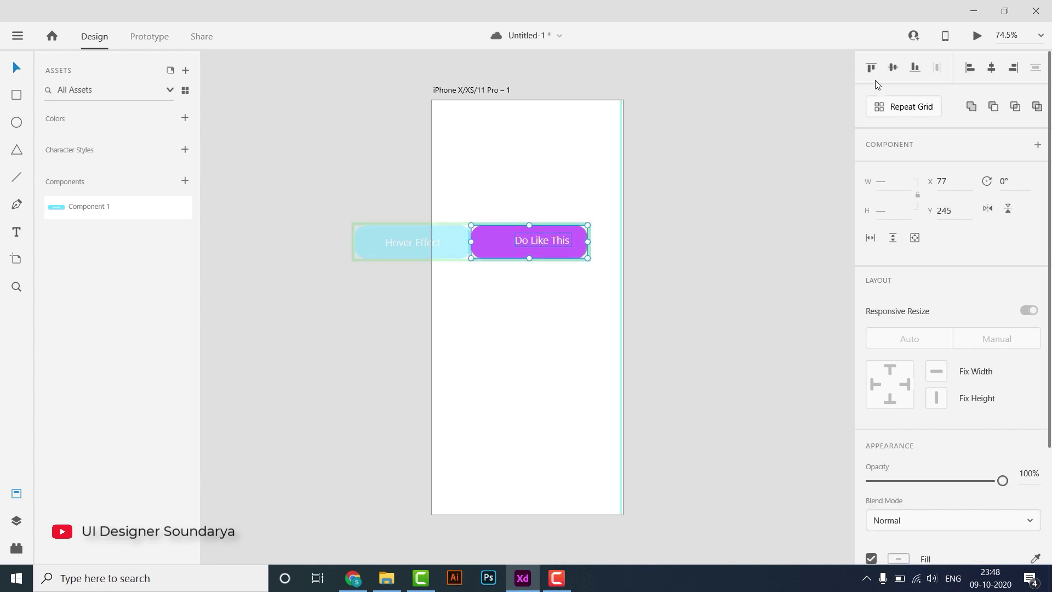
left_click(894, 67)
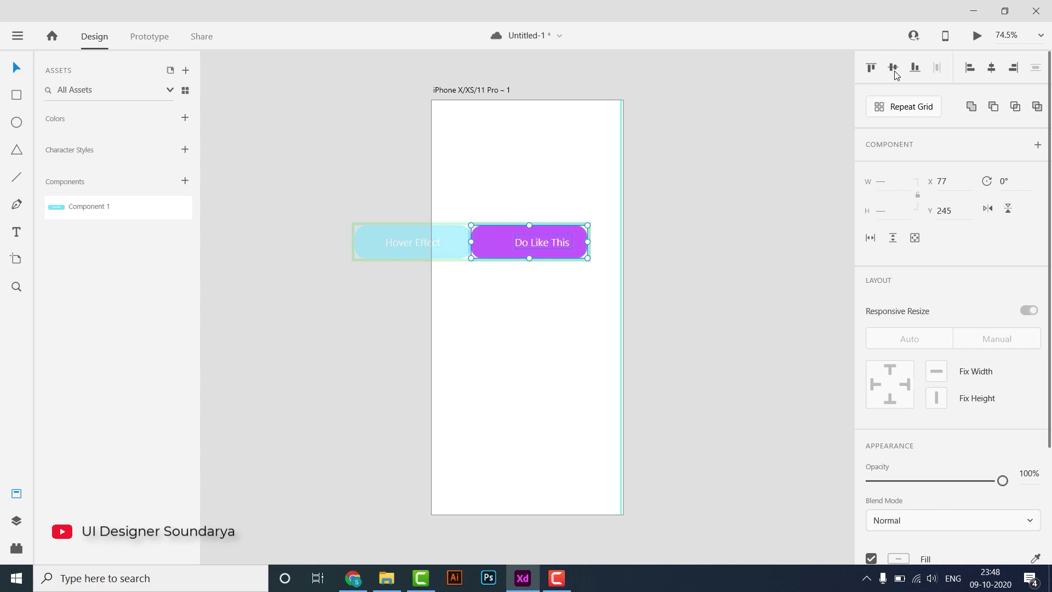
left_click(991, 68)
left_click(678, 269)
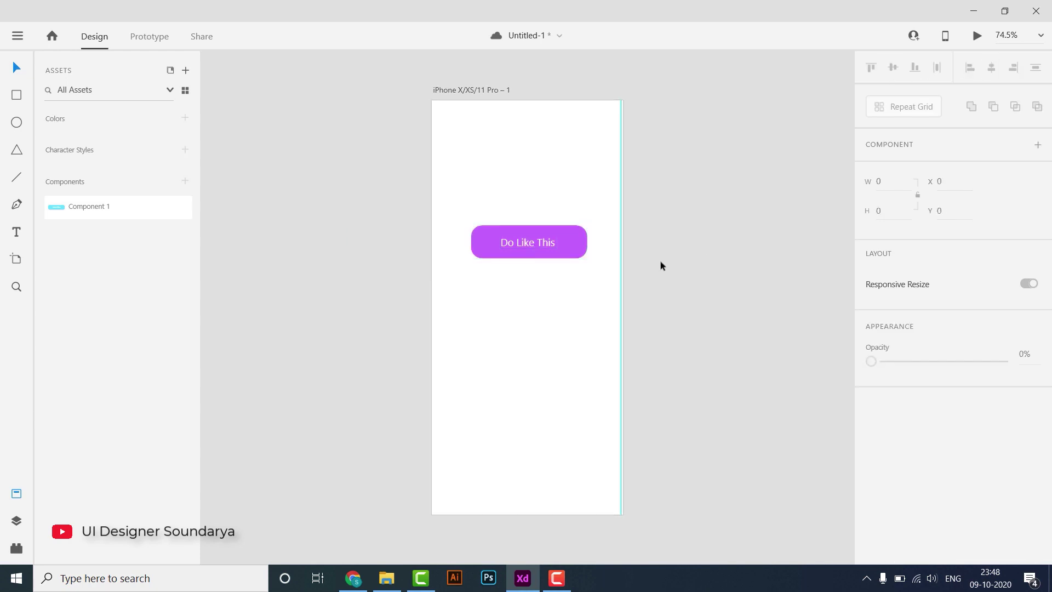
- Toggle the button between Default State and Hover State to compare them
left_click(556, 231)
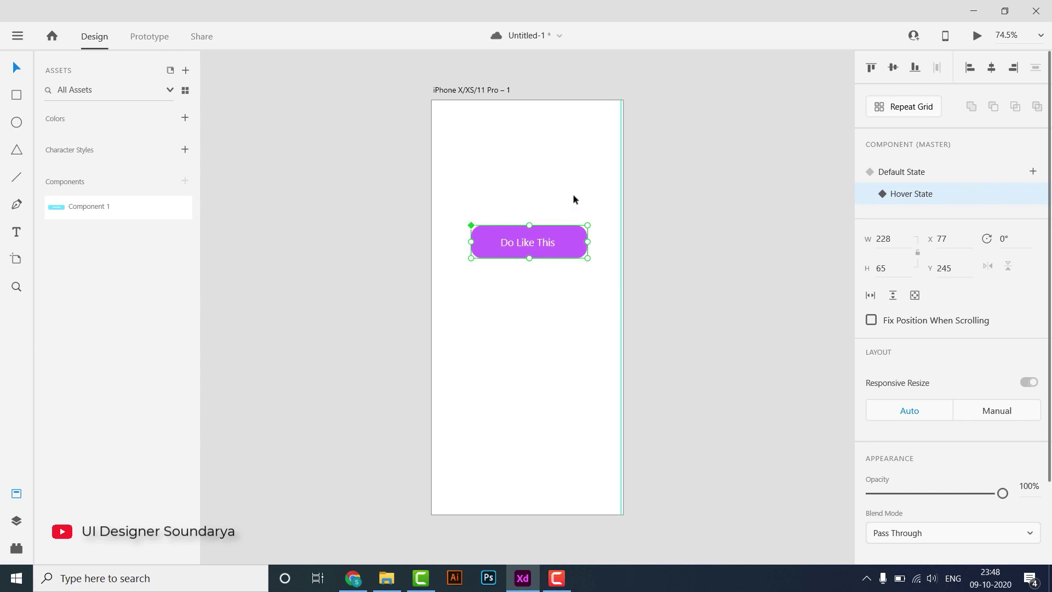
left_click(573, 194)
left_click(535, 241)
left_click(902, 173)
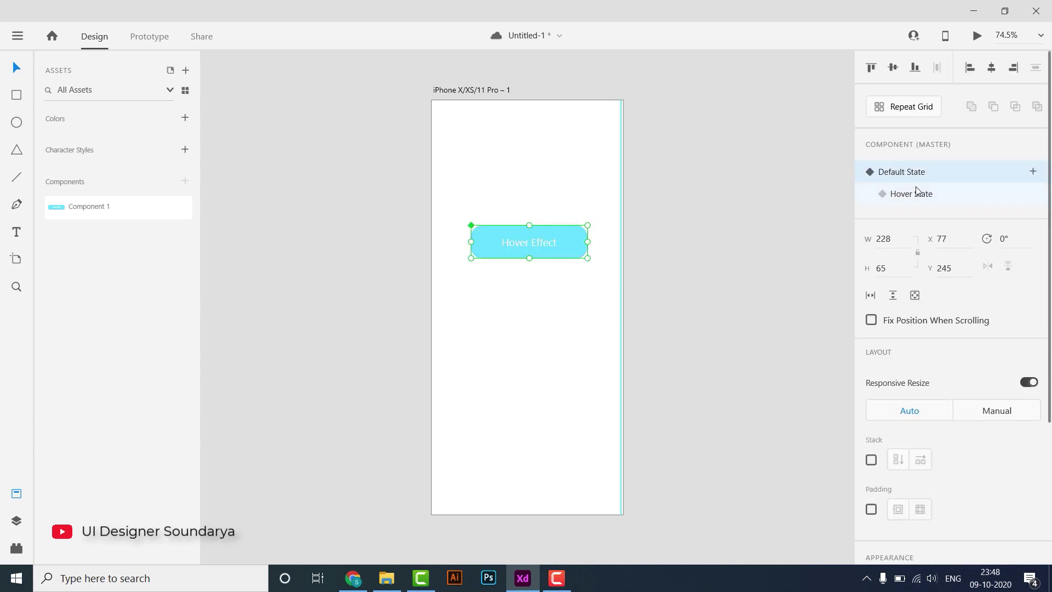
left_click(916, 193)
left_click(917, 172)
left_click(921, 193)
left_click(918, 175)
left_click(918, 193)
- Return to Default State, then run and close a live preview of the artboard
left_click(919, 174)
left_click(977, 36)
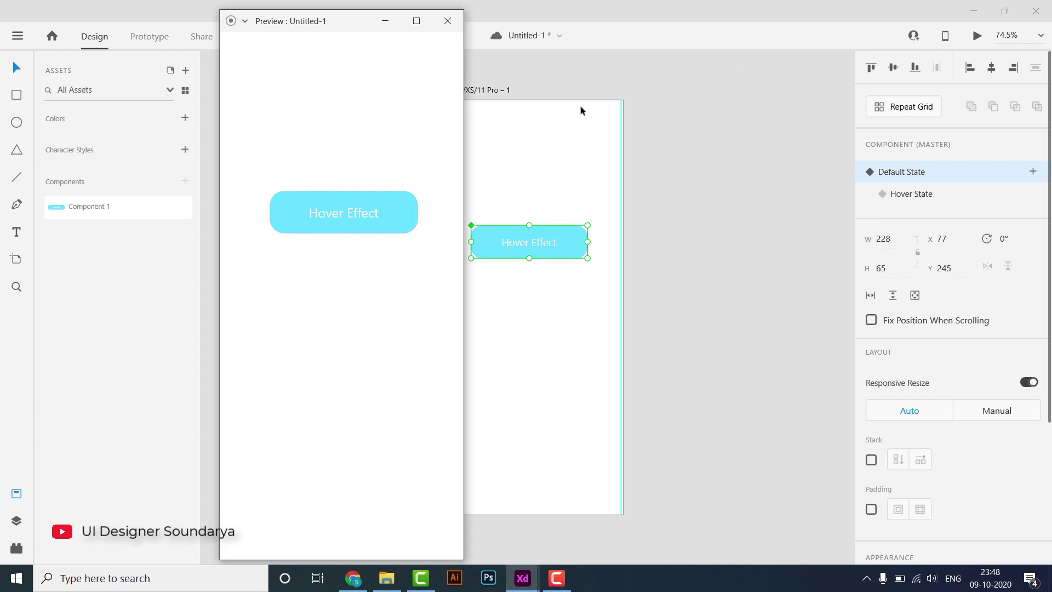
mouse_move(343, 212)
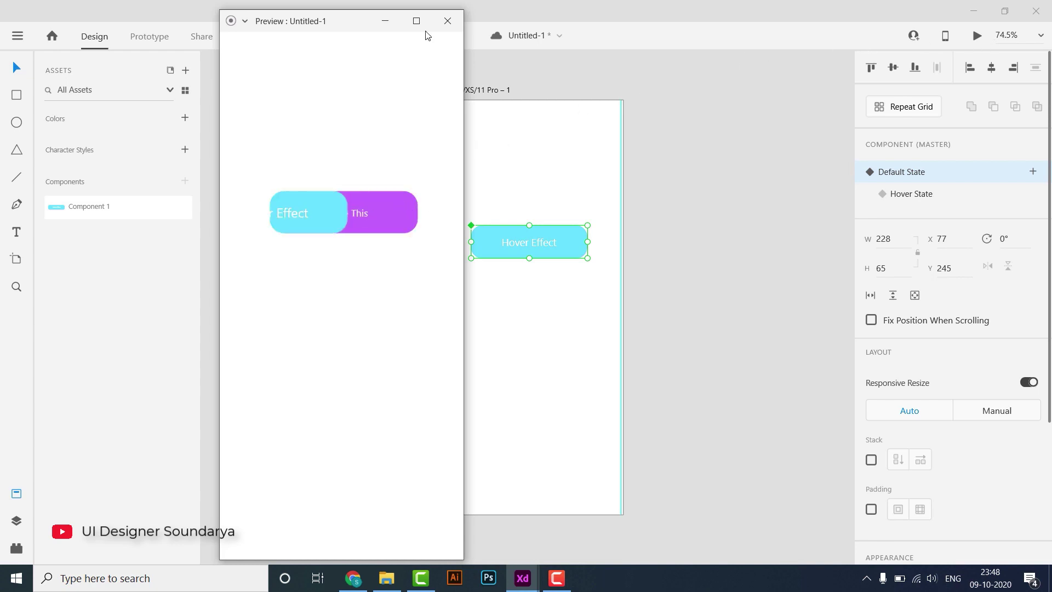
left_click(447, 21)
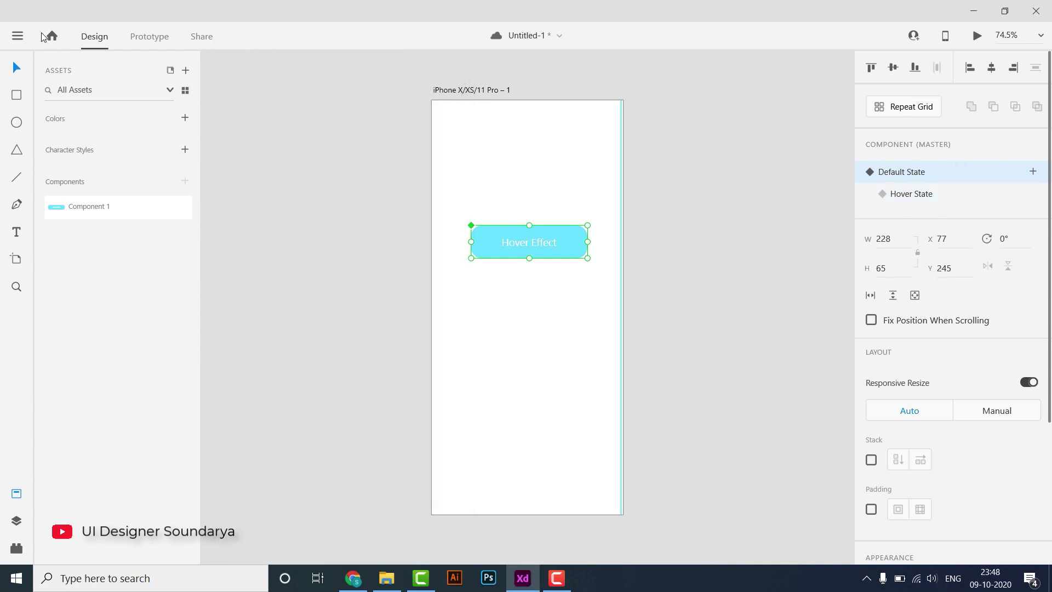
- In Prototype mode, set the hover interaction's easing to Ease In-Out and preview it
left_click(149, 36)
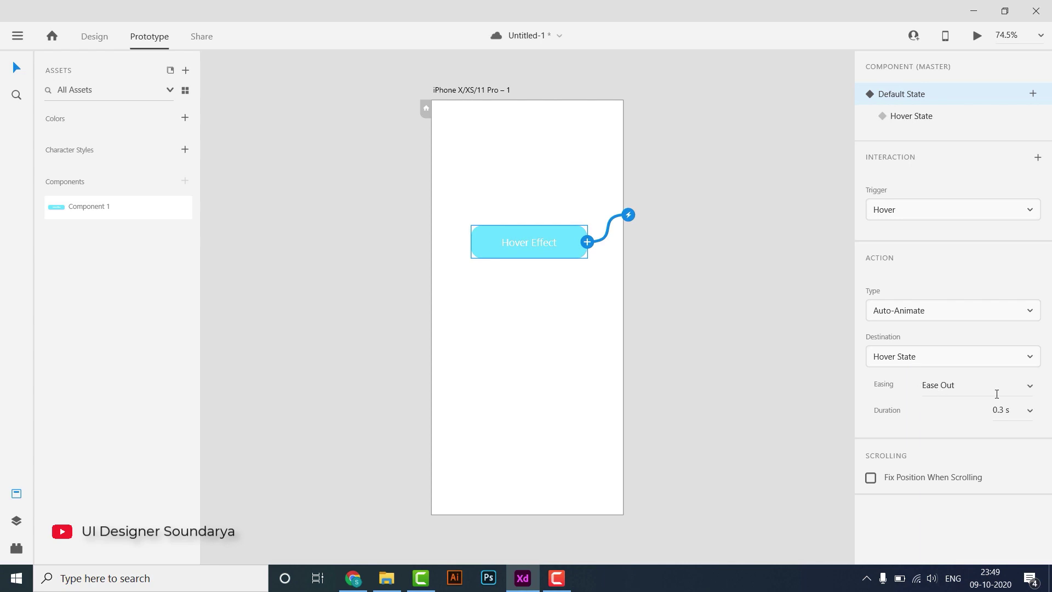
left_click(1032, 388)
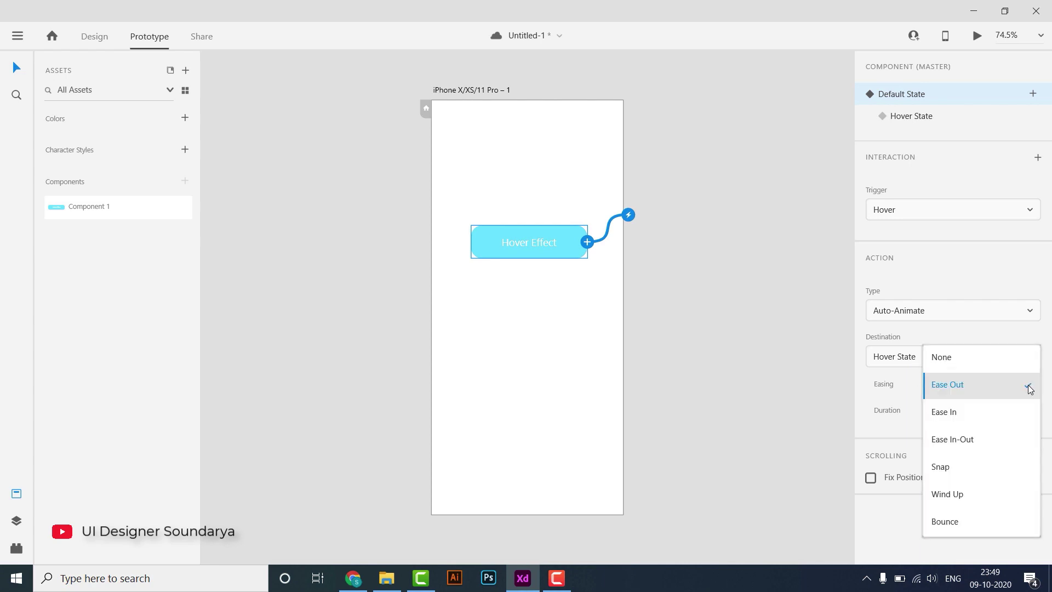
left_click(972, 444)
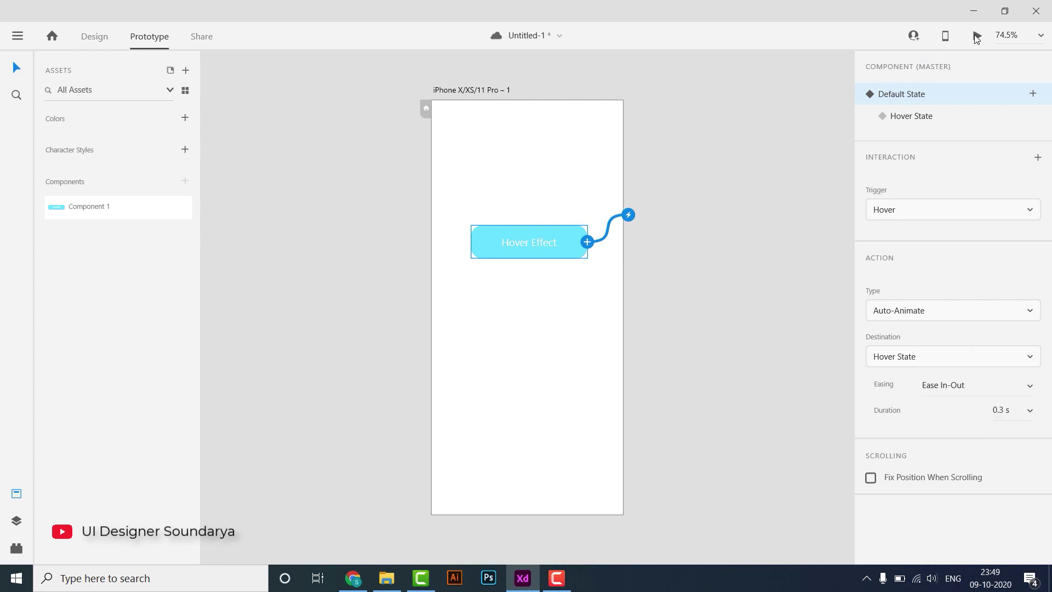
left_click(977, 36)
mouse_move(129, 202)
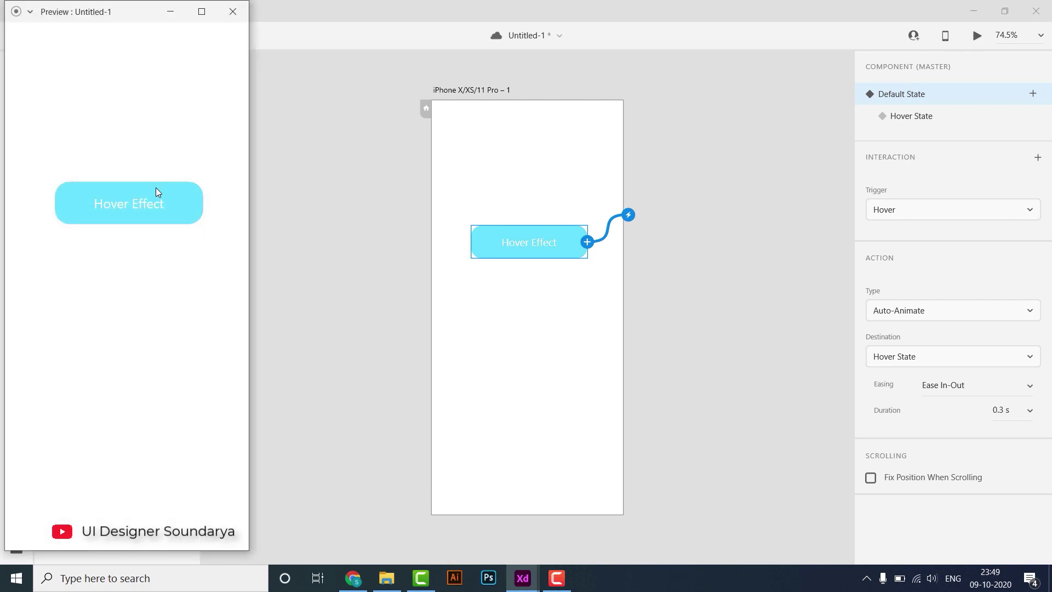